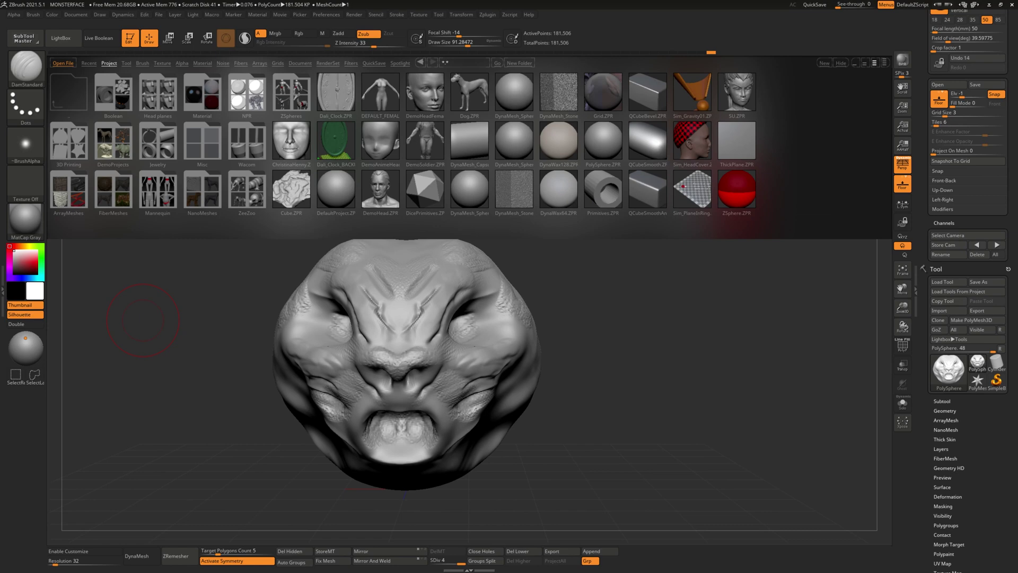
# - Open the DynaMesh_Sphere_32 project without saving the changes to the current monster face project
pyautogui.click(518, 91)
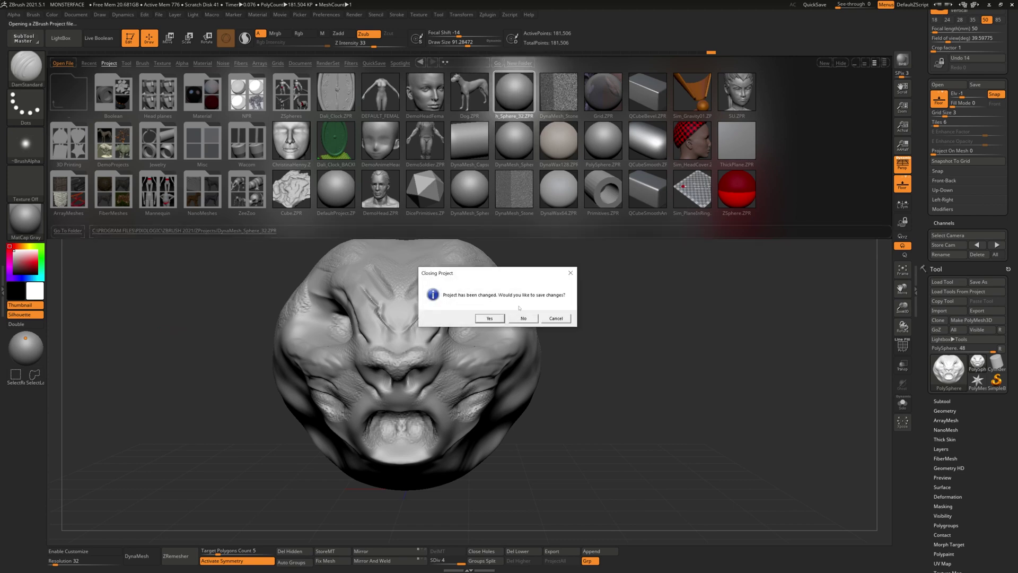
pyautogui.click(516, 319)
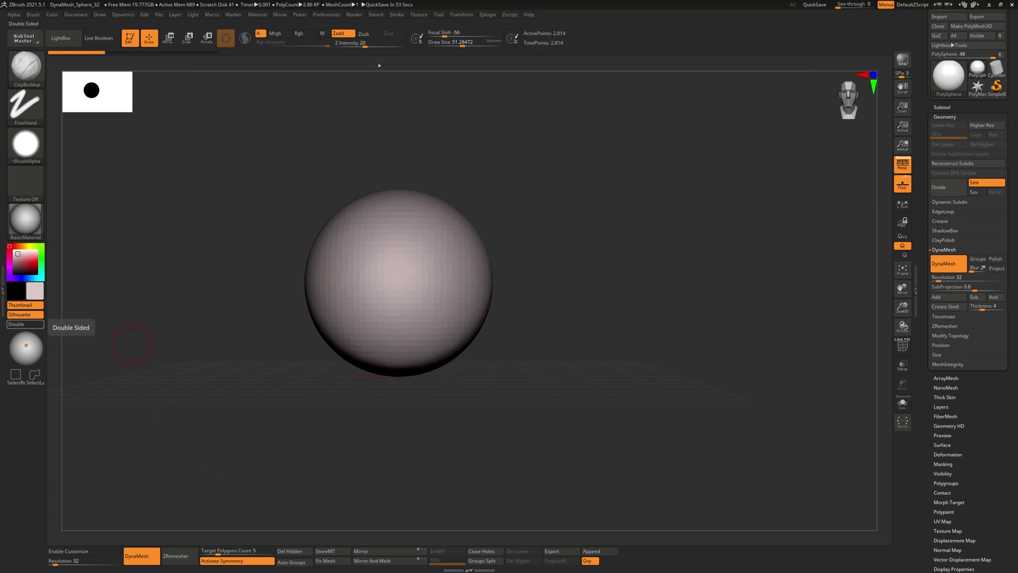
pyautogui.click(461, 14)
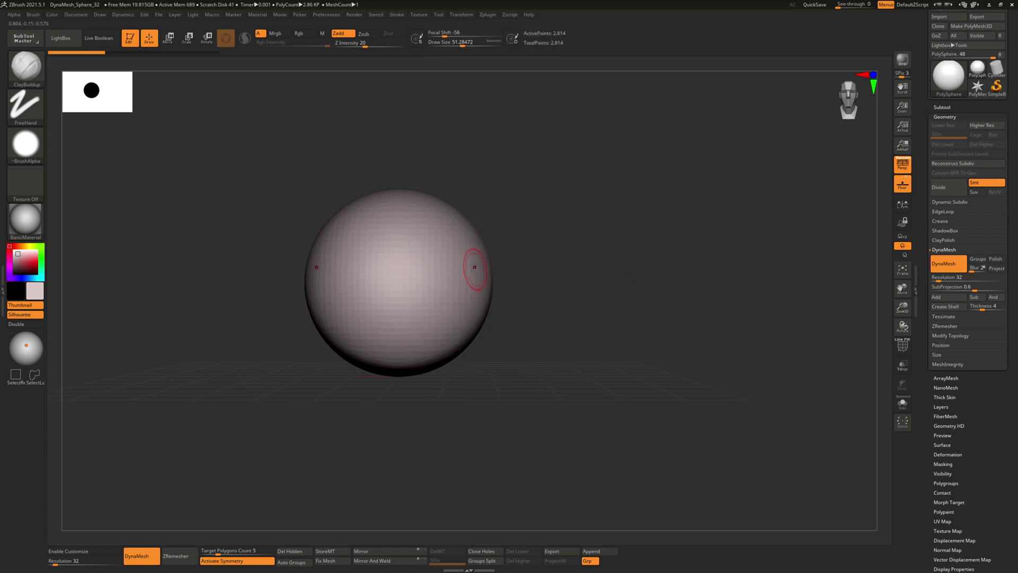
pyautogui.keyDown('alt'); pyautogui.moveTo(520, 259); pyautogui.dragTo(513, 273); pyautogui.keyUp('alt')
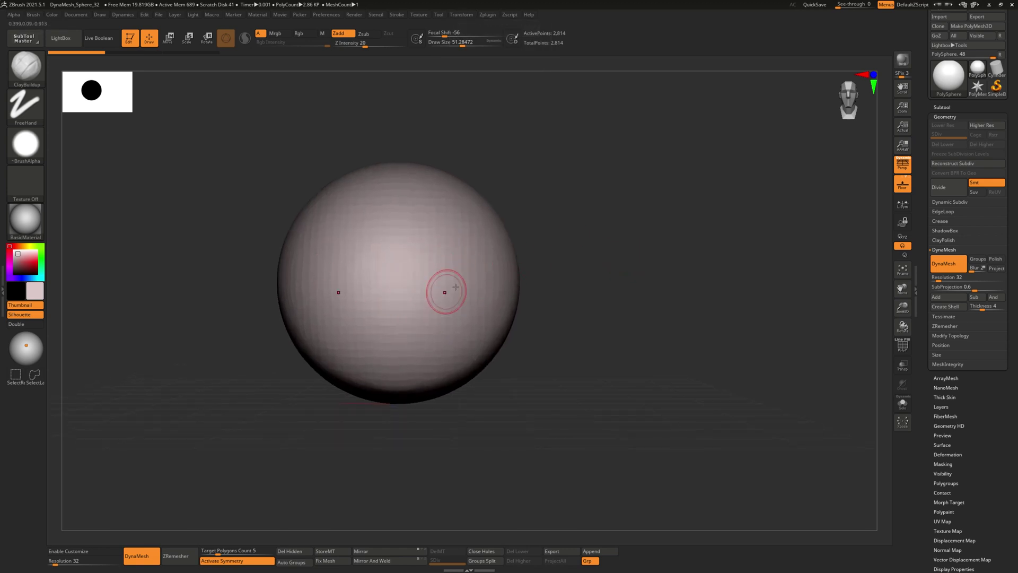
pyautogui.moveTo(454, 286)
pyautogui.mouseDown()
pyautogui.moveTo(459, 308)
pyautogui.moveTo(460, 255)
pyautogui.moveTo(461, 324)
pyautogui.moveTo(454, 338)
pyautogui.moveTo(439, 337)
pyautogui.moveTo(459, 295)
pyautogui.mouseUp()
pyautogui.hotkey('ctrl', 'z')
pyautogui.hotkey('ctrl', 'z')
pyautogui.hotkey('ctrl', 'z')
# - Rough out two eyes and a downturned mouth on the sphere with the ClayBuildup brush at a draw size of about 79
pyautogui.press('b')
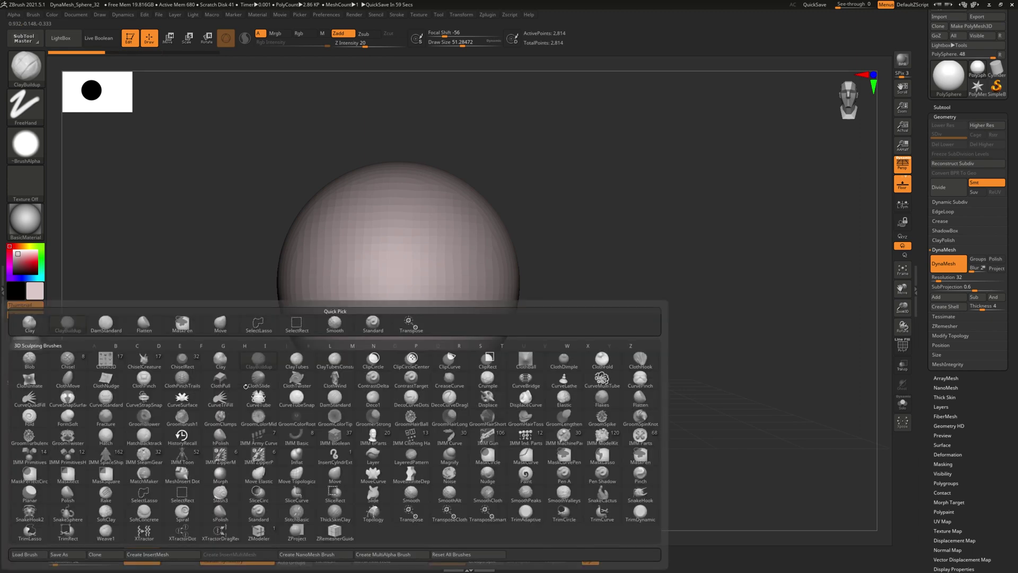
pyautogui.press('c')
pyautogui.press('b')
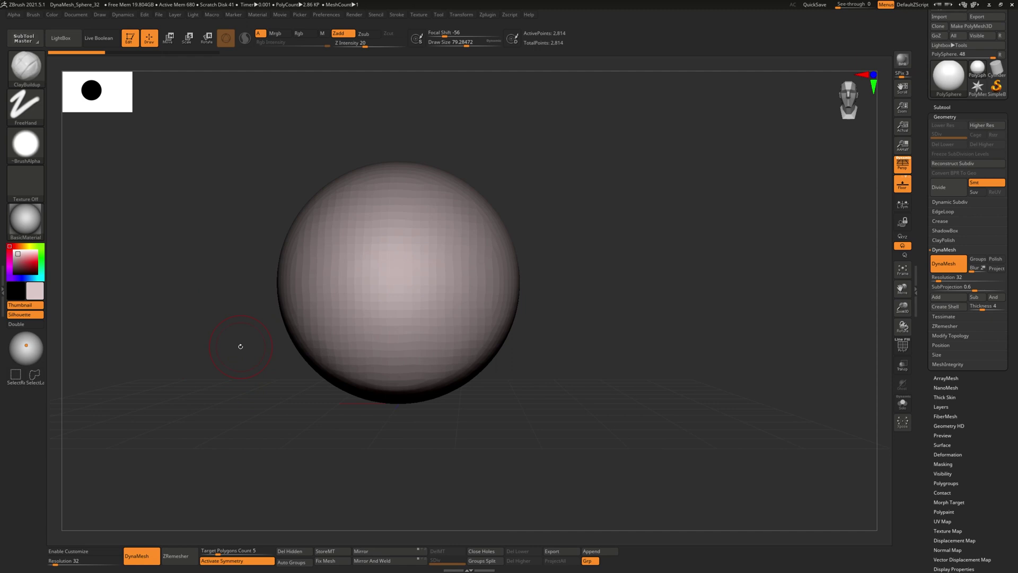
pyautogui.keyDown('alt'); pyautogui.moveTo(584, 346); pyautogui.dragTo(577, 371); pyautogui.keyUp('alt')
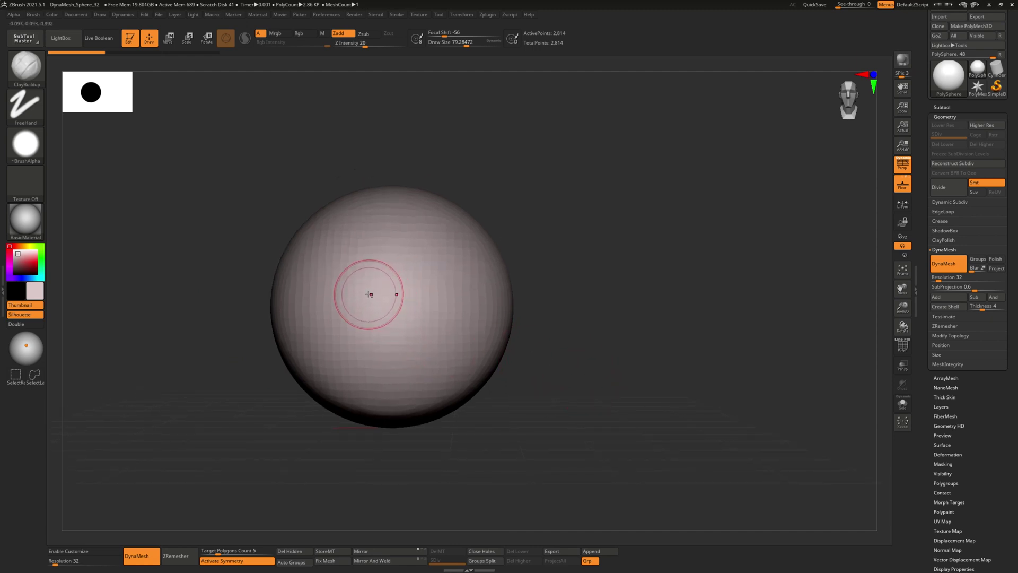
pyautogui.moveTo(351, 299)
pyautogui.mouseDown()
pyautogui.moveTo(362, 295)
pyautogui.moveTo(366, 306)
pyautogui.moveTo(356, 286)
pyautogui.moveTo(374, 294)
pyautogui.moveTo(361, 317)
pyautogui.moveTo(385, 280)
pyautogui.mouseUp()
pyautogui.moveTo(422, 229)
pyautogui.mouseDown()
pyautogui.moveTo(412, 229)
pyautogui.moveTo(431, 236)
pyautogui.mouseUp()
pyautogui.moveTo(590, 297)
pyautogui.mouseDown()
pyautogui.moveTo(597, 341)
pyautogui.moveTo(555, 298)
pyautogui.mouseUp()
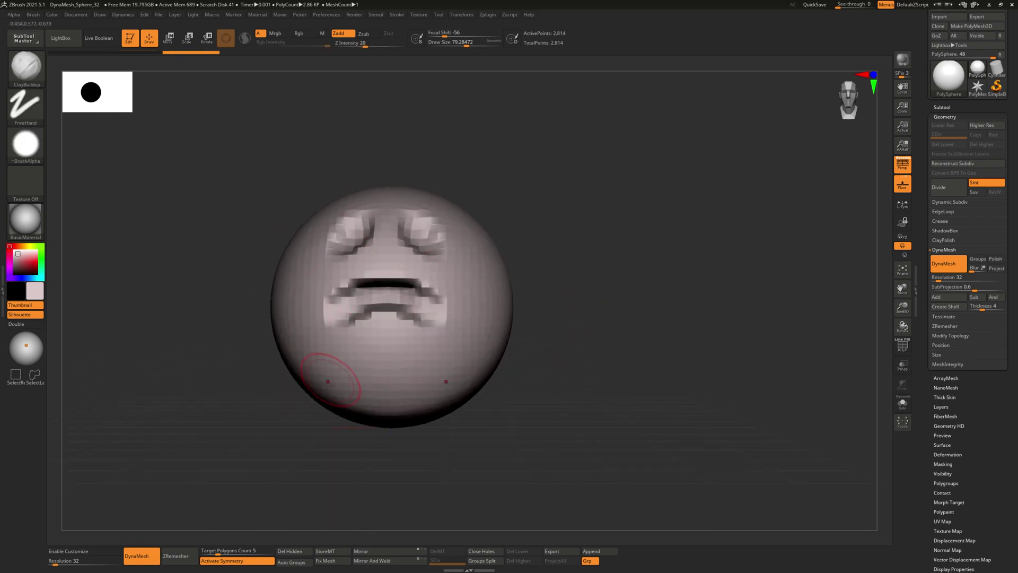
pyautogui.moveTo(546, 386)
pyautogui.mouseDown()
pyautogui.moveTo(568, 387)
pyautogui.moveTo(513, 332)
pyautogui.moveTo(518, 354)
pyautogui.moveTo(540, 371)
pyautogui.moveTo(526, 373)
pyautogui.mouseUp()
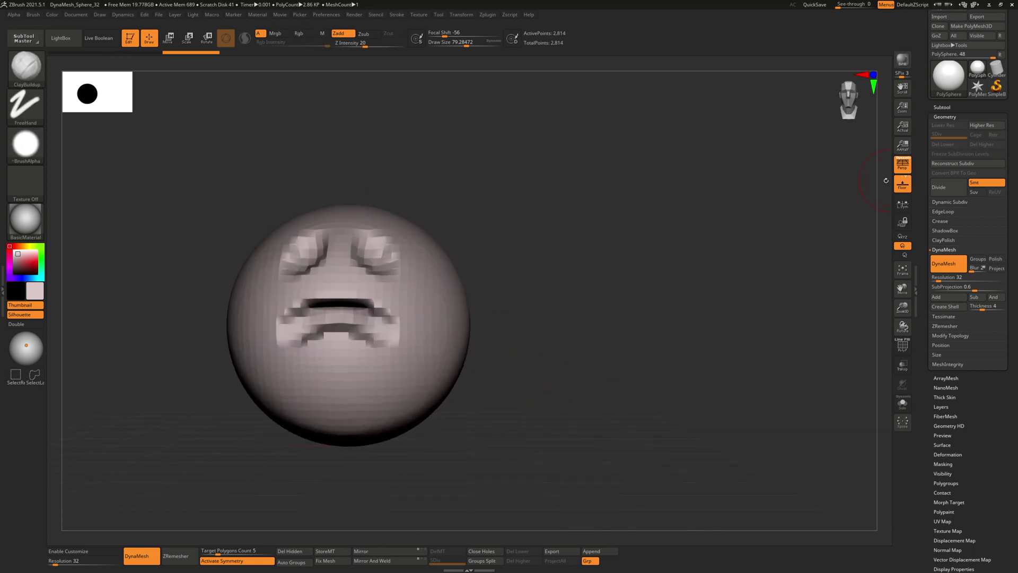
# - Set the DynaMesh resolution to 104 and remesh the sphere
pyautogui.moveTo(923, 135); pyautogui.dragTo(910, 289)
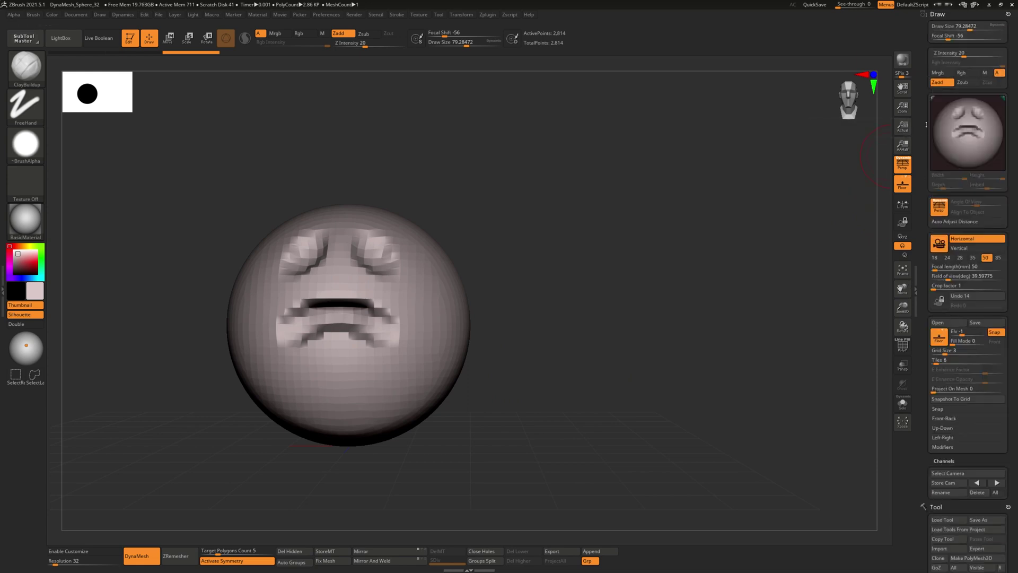
pyautogui.scroll(-10, 922, 153)
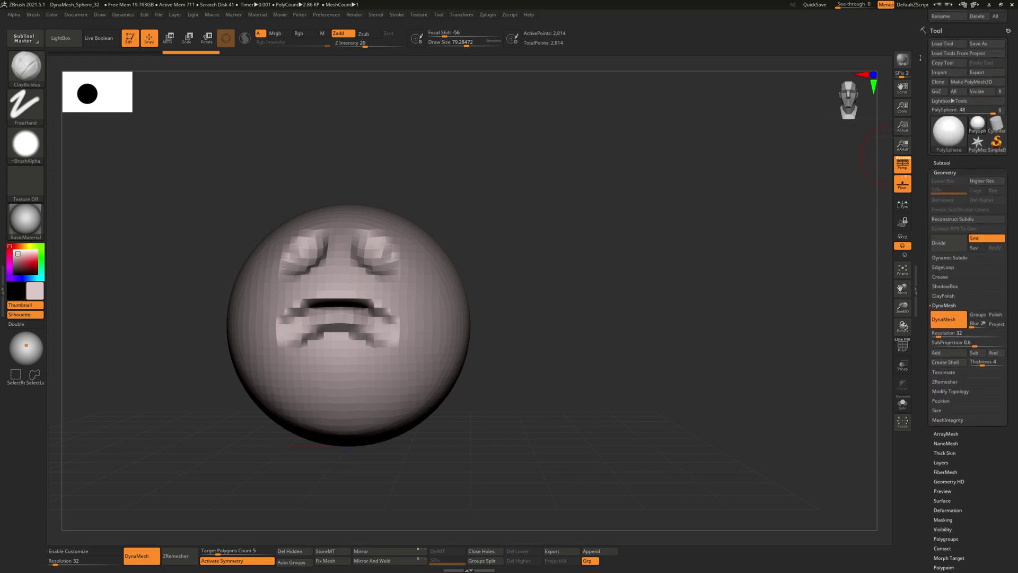
pyautogui.click(942, 107)
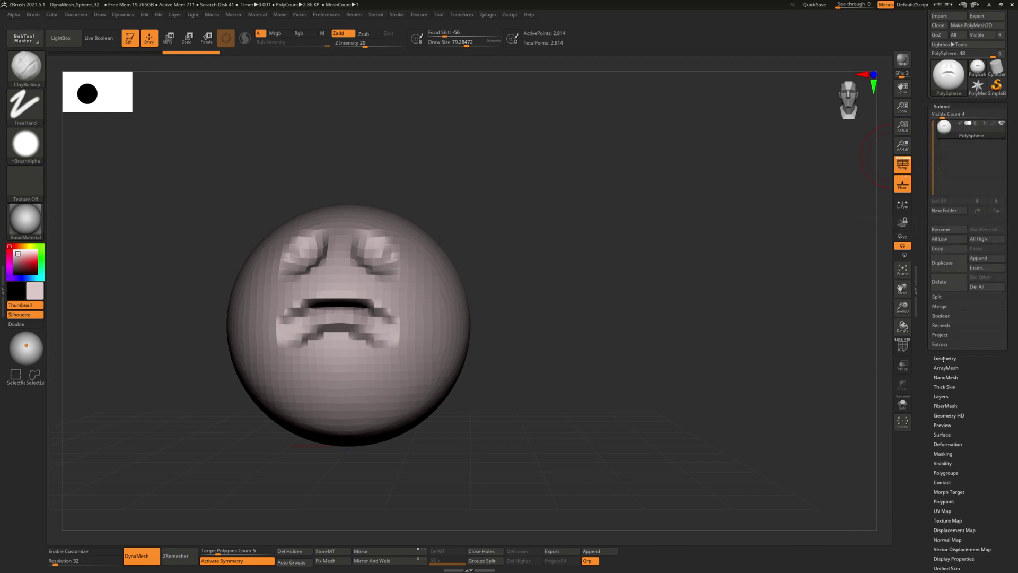
pyautogui.click(944, 358)
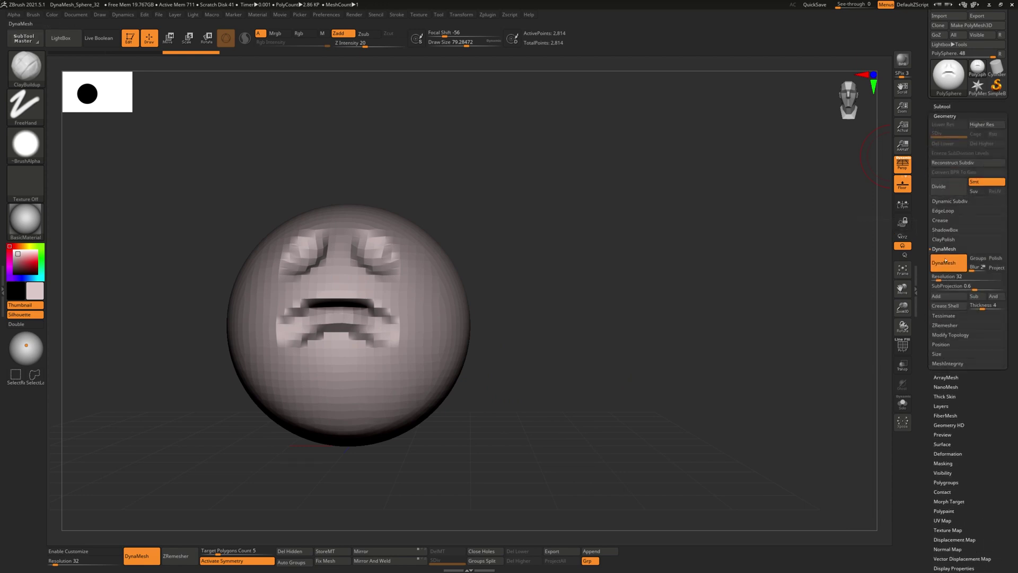
pyautogui.click(936, 276)
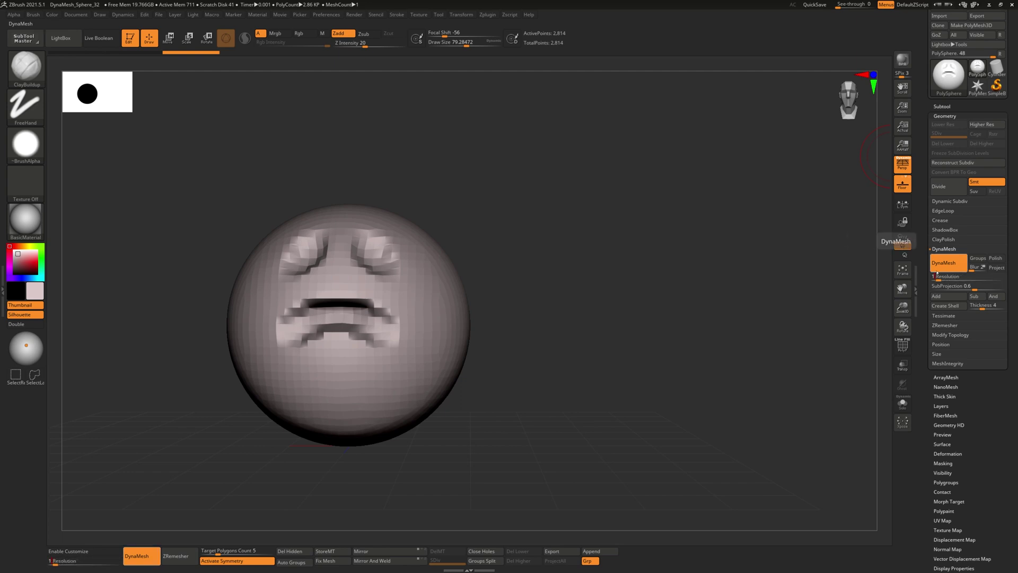
pyautogui.press('Return')
pyautogui.press('ctrl')
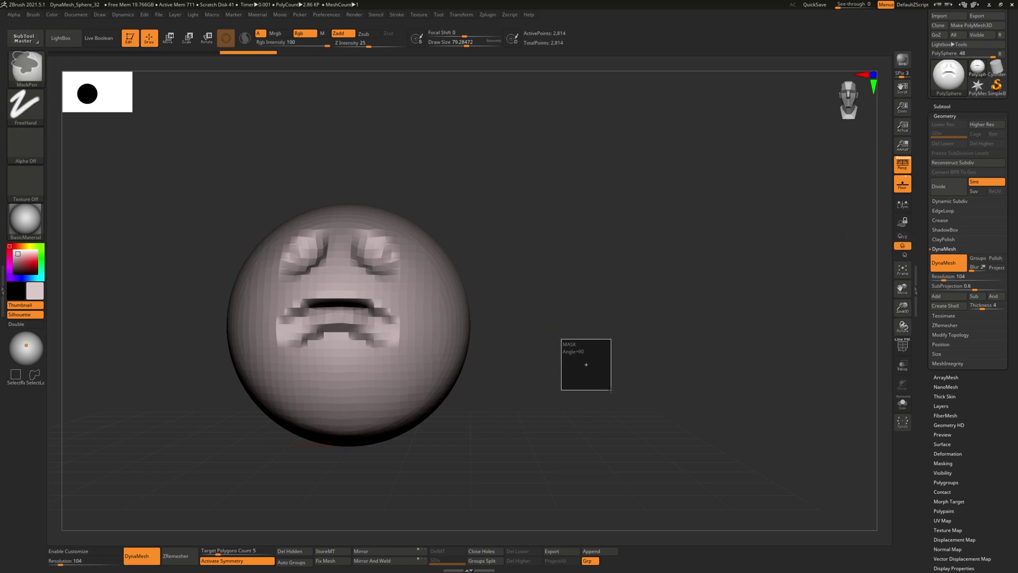
pyautogui.keyDown('ctrl'); pyautogui.moveTo(613, 390); pyautogui.dragTo(567, 375); pyautogui.keyUp('ctrl')
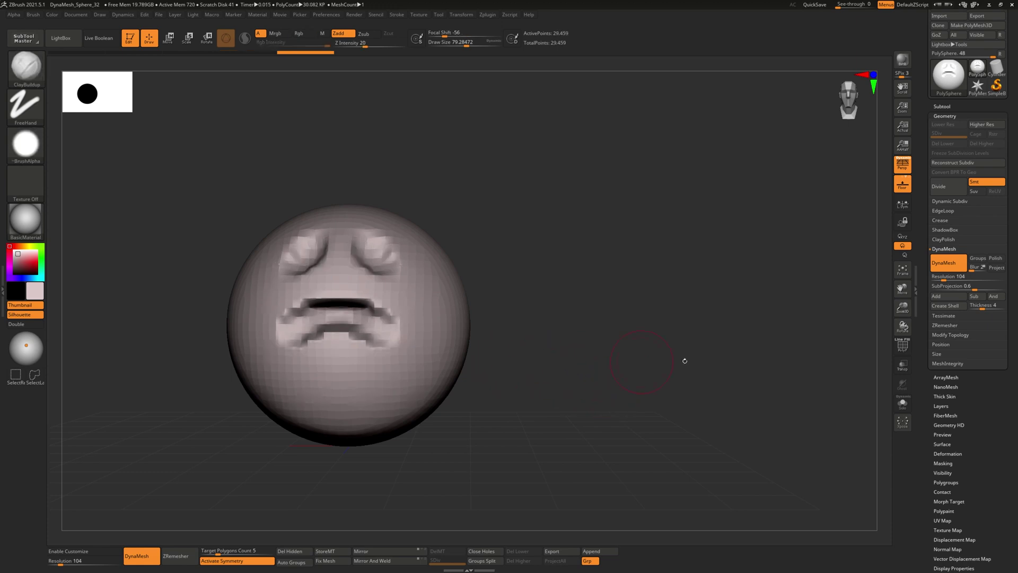
# - Undo the remesh, display the wireframe to compare the topology, and remesh the sphere again before hiding the wireframe
pyautogui.hotkey('ctrl', 'z')
pyautogui.hotkey('shift', 'f')
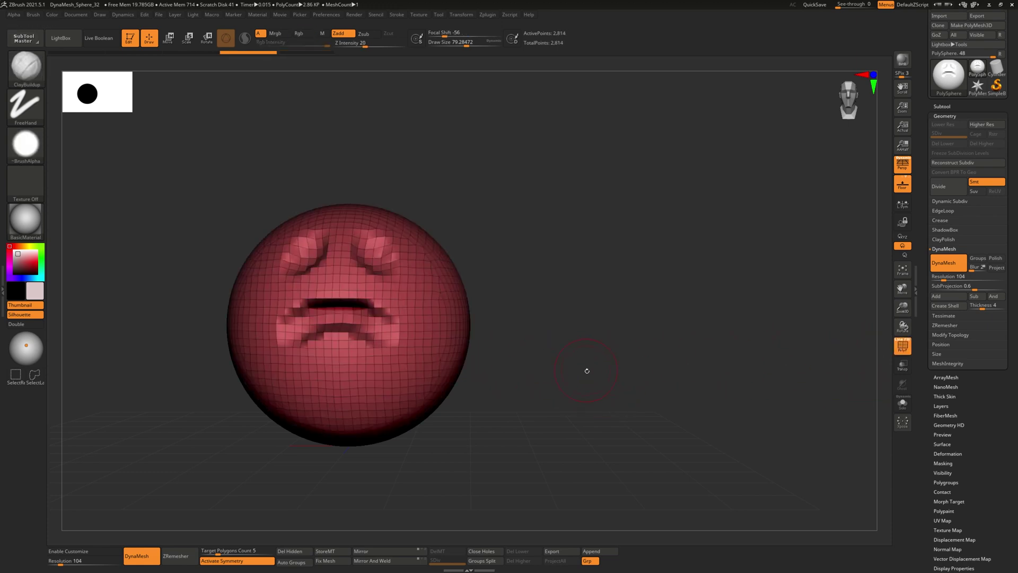
pyautogui.keyDown('ctrl'); pyautogui.moveTo(591, 372); pyautogui.dragTo(626, 418, button='right'); pyautogui.keyUp('ctrl')
pyautogui.keyDown('ctrl'); pyautogui.moveTo(659, 295); pyautogui.dragTo(702, 345); pyautogui.keyUp('ctrl')
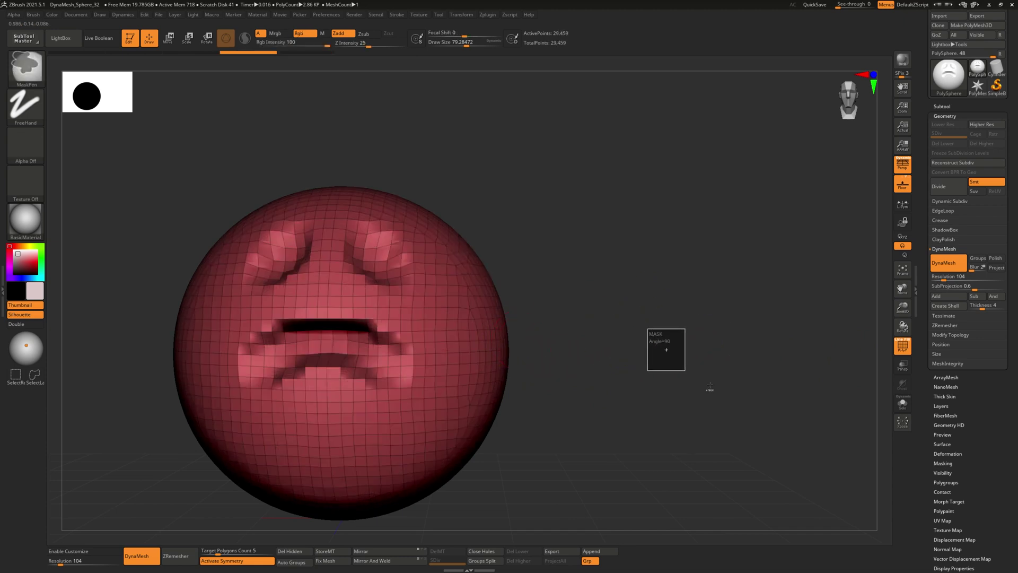
pyautogui.click(902, 348)
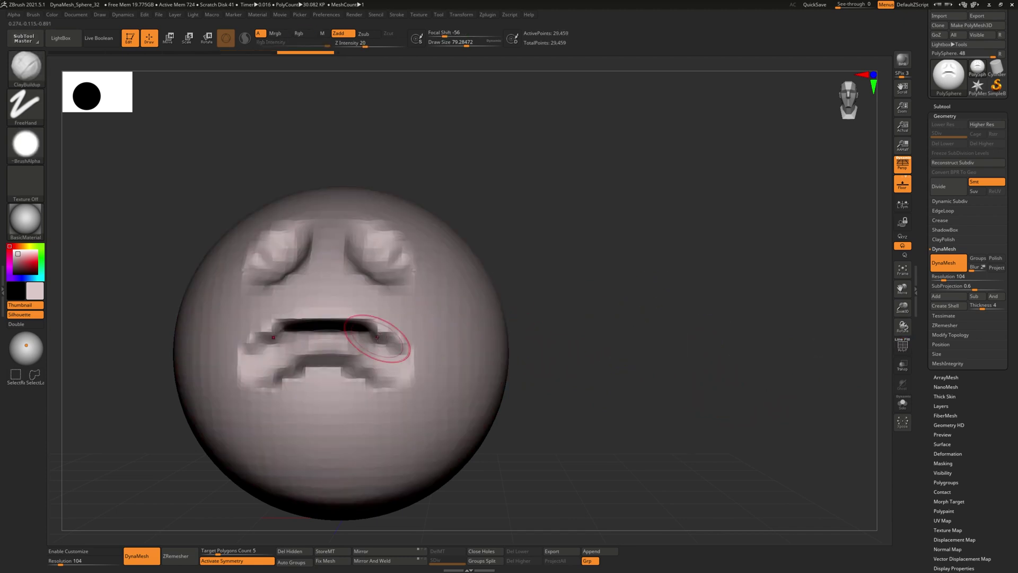
# - Undo the trial stroke beside the mouth and build up the rounded forms inside the eye sockets with ClayBuildup
pyautogui.moveTo(432, 337); pyautogui.dragTo(448, 388)
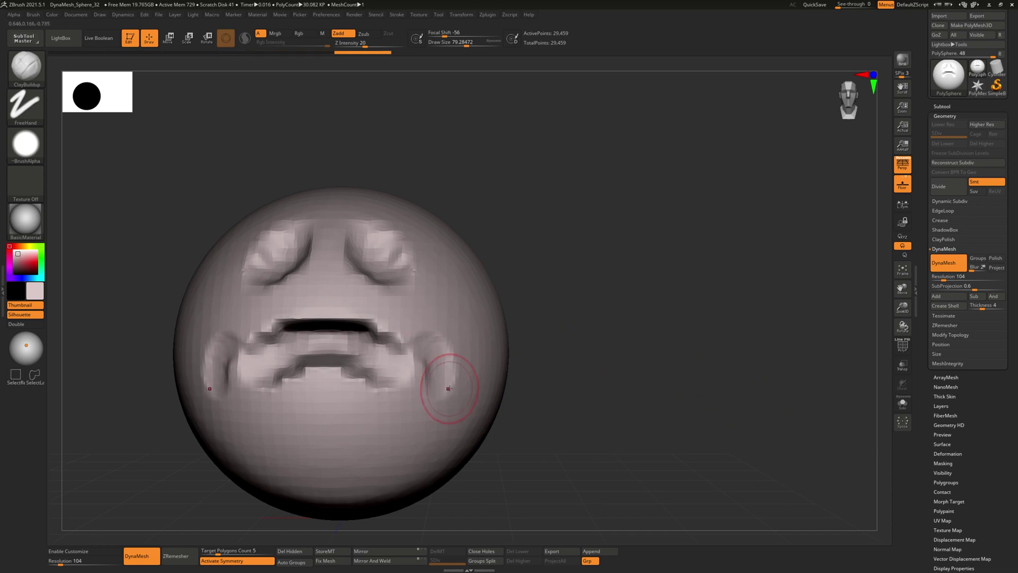
pyautogui.hotkey('ctrl', 'z')
pyautogui.keyDown('alt'); pyautogui.moveTo(644, 397); pyautogui.dragTo(628, 381); pyautogui.keyUp('alt')
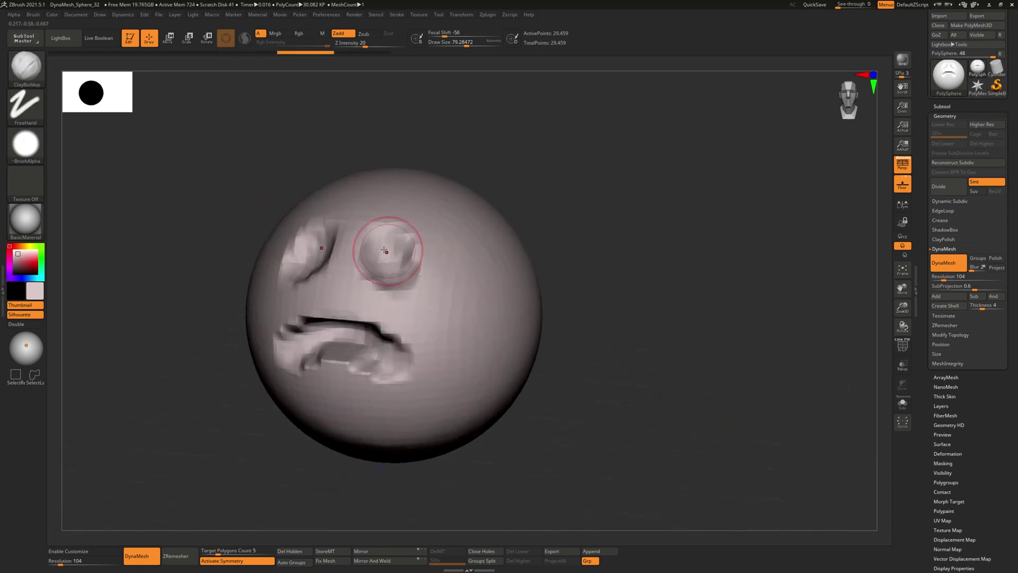
pyautogui.moveTo(386, 227)
pyautogui.mouseDown()
pyautogui.moveTo(375, 221)
pyautogui.moveTo(381, 244)
pyautogui.moveTo(398, 245)
pyautogui.mouseUp()
pyautogui.moveTo(554, 260); pyautogui.dragTo(583, 262)
pyautogui.moveTo(421, 258); pyautogui.dragTo(405, 265)
pyautogui.keyDown('shift'); pyautogui.moveTo(536, 266); pyautogui.dragTo(546, 268); pyautogui.keyUp('shift')
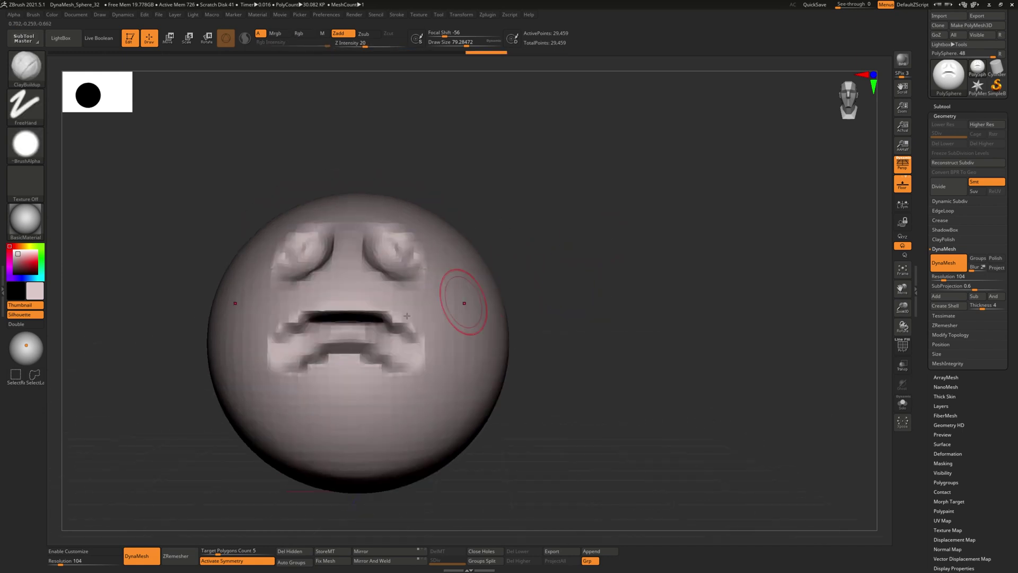
# - Thicken and smooth out the blocky lips and mouth corners with ClayBuildup strokes
pyautogui.moveTo(301, 335)
pyautogui.mouseDown()
pyautogui.moveTo(290, 327)
pyautogui.moveTo(344, 330)
pyautogui.moveTo(288, 343)
pyautogui.mouseUp()
pyautogui.moveTo(637, 330)
pyautogui.mouseDown()
pyautogui.moveTo(606, 319)
pyautogui.moveTo(623, 332)
pyautogui.mouseUp()
pyautogui.moveTo(297, 348)
pyautogui.mouseDown()
pyautogui.moveTo(293, 365)
pyautogui.moveTo(302, 359)
pyautogui.mouseUp()
pyautogui.moveTo(546, 316)
pyautogui.mouseDown()
pyautogui.moveTo(548, 269)
pyautogui.moveTo(512, 291)
pyautogui.mouseUp()
# - Add ClayBuildup strokes around both eyes to round the eyeballs and define their sockets
pyautogui.moveTo(397, 254)
pyautogui.mouseDown()
pyautogui.moveTo(380, 277)
pyautogui.moveTo(390, 258)
pyautogui.moveTo(406, 273)
pyautogui.mouseUp()
pyautogui.moveTo(604, 267); pyautogui.dragTo(637, 257)
pyautogui.moveTo(509, 199); pyautogui.dragTo(533, 225)
pyautogui.moveTo(293, 259)
pyautogui.mouseDown()
pyautogui.moveTo(285, 256)
pyautogui.moveTo(297, 258)
pyautogui.mouseUp()
pyautogui.moveTo(617, 303); pyautogui.dragTo(594, 305)
# - Sculpt thick arched brow ridges above both eyes, curving down along their outer sides
pyautogui.moveTo(594, 305)
pyautogui.mouseDown(button='right')
pyautogui.moveTo(627, 281)
pyautogui.moveTo(590, 370)
pyautogui.mouseUp(button='right')
pyautogui.moveTo(320, 281)
pyautogui.mouseDown()
pyautogui.moveTo(339, 281)
pyautogui.moveTo(370, 312)
pyautogui.mouseUp()
pyautogui.moveTo(391, 298); pyautogui.dragTo(424, 293, button='right')
pyautogui.moveTo(328, 288)
pyautogui.mouseDown()
pyautogui.moveTo(311, 291)
pyautogui.moveTo(326, 265)
pyautogui.moveTo(363, 268)
pyautogui.moveTo(399, 315)
pyautogui.mouseUp()
pyautogui.moveTo(542, 258); pyautogui.dragTo(520, 259)
pyautogui.moveTo(390, 301)
pyautogui.mouseDown()
pyautogui.moveTo(404, 316)
pyautogui.moveTo(399, 335)
pyautogui.mouseUp()
pyautogui.moveTo(503, 247); pyautogui.dragTo(468, 247)
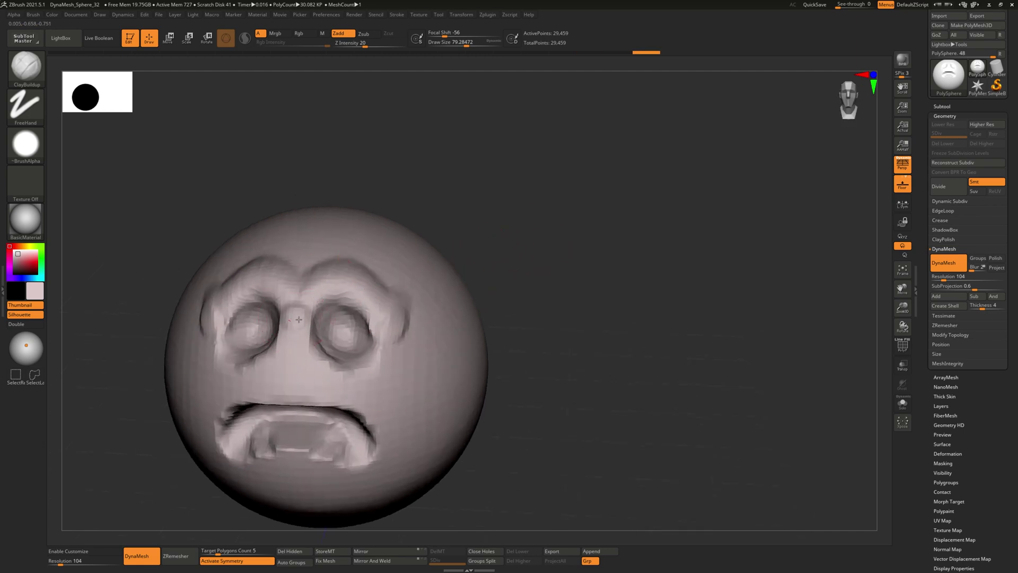
# - Build up a nose with a long bridge and a rounded tip between the eyes
pyautogui.moveTo(299, 331)
pyautogui.mouseDown()
pyautogui.moveTo(289, 377)
pyautogui.moveTo(301, 377)
pyautogui.mouseUp()
pyautogui.moveTo(631, 373)
pyautogui.mouseDown()
pyautogui.moveTo(596, 375)
pyautogui.moveTo(596, 367)
pyautogui.moveTo(628, 366)
pyautogui.mouseUp()
pyautogui.moveTo(297, 380)
pyautogui.mouseDown()
pyautogui.moveTo(289, 381)
pyautogui.moveTo(297, 318)
pyautogui.mouseUp()
pyautogui.moveTo(431, 306); pyautogui.dragTo(411, 315, button='right')
# - Shape the lower lip, remesh the face at DynaMesh resolution 104, and check the topology in wireframe
pyautogui.moveTo(559, 409)
pyautogui.keyDown('alt'); pyautogui.mouseDown()
pyautogui.moveTo(548, 318)
pyautogui.moveTo(543, 327)
pyautogui.mouseUp(); pyautogui.keyUp('alt')
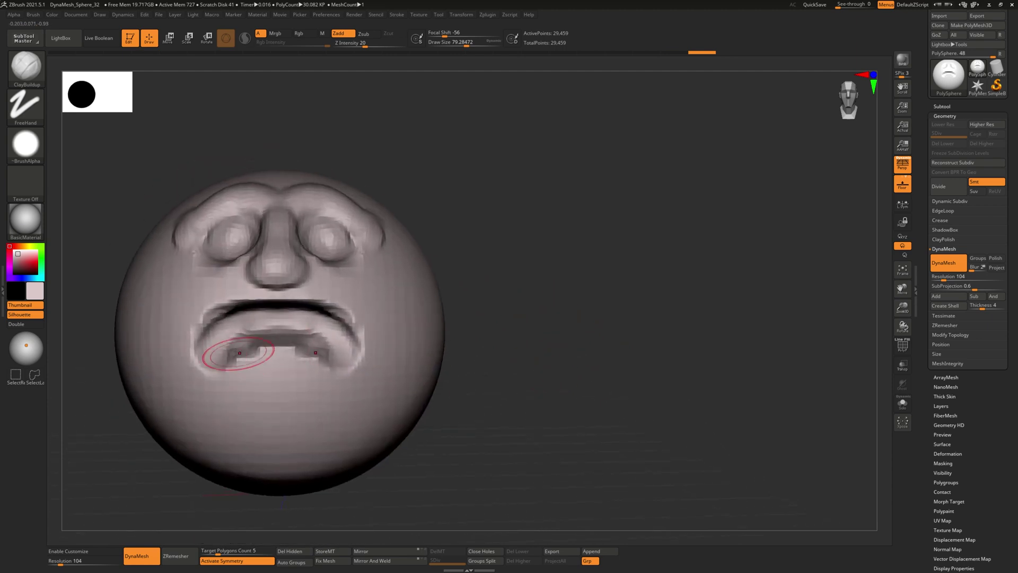
pyautogui.moveTo(237, 349)
pyautogui.mouseDown()
pyautogui.moveTo(268, 326)
pyautogui.moveTo(228, 327)
pyautogui.moveTo(249, 336)
pyautogui.mouseUp()
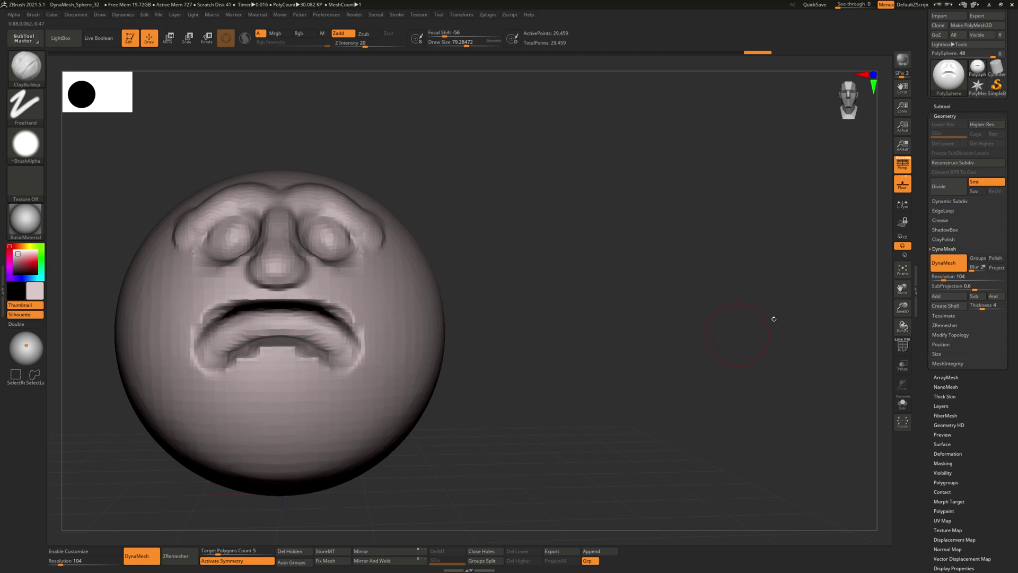
pyautogui.press('ctrl')
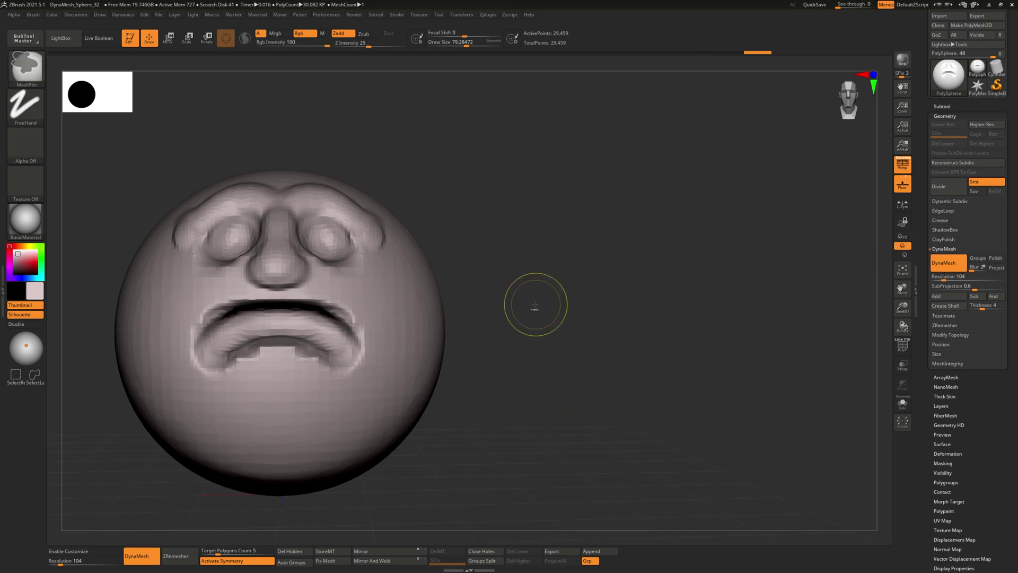
pyautogui.keyDown('ctrl'); pyautogui.moveTo(540, 280); pyautogui.dragTo(605, 341); pyautogui.keyUp('ctrl')
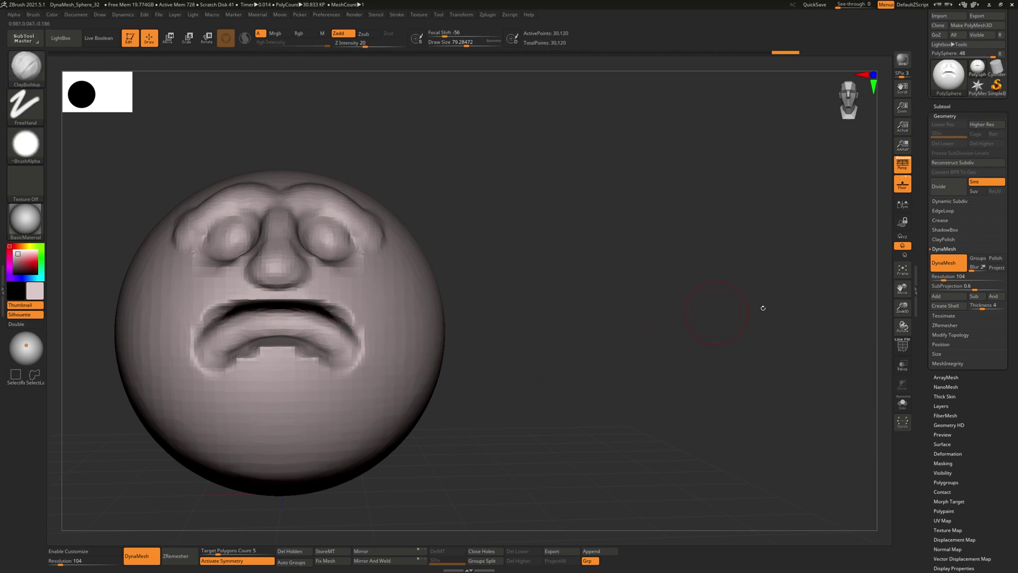
pyautogui.click(902, 345)
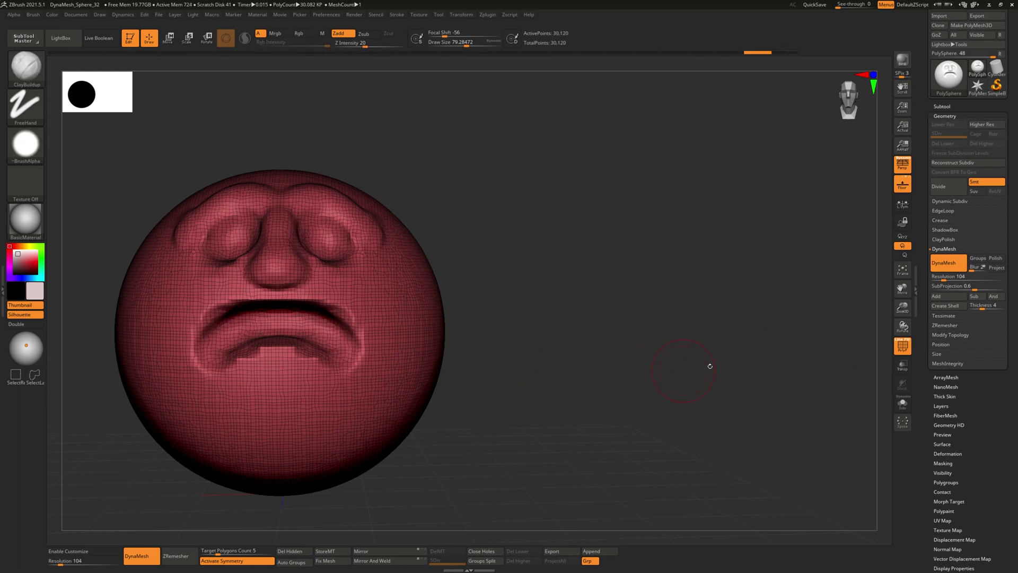
pyautogui.click(902, 345)
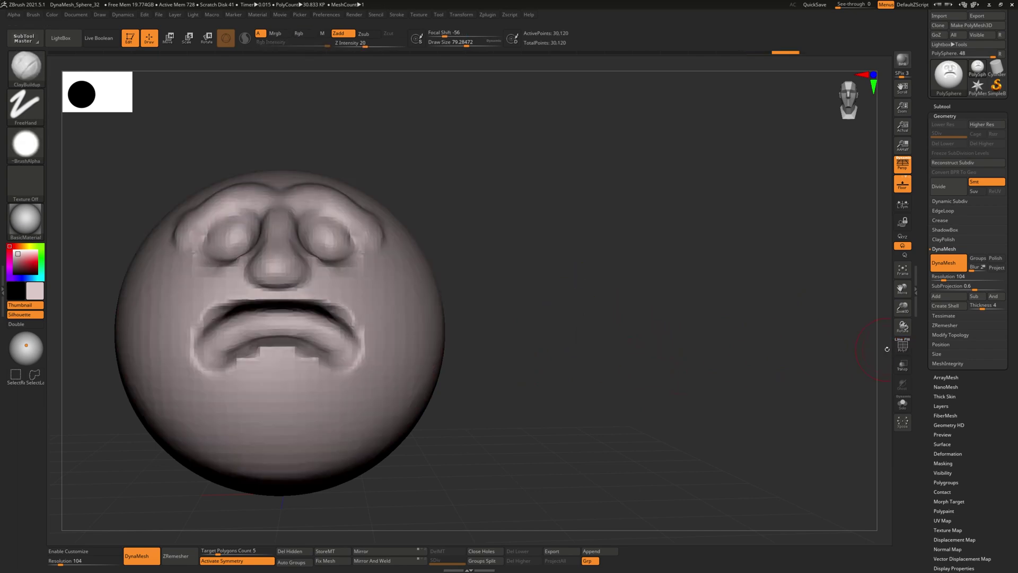
pyautogui.moveTo(292, 417)
pyautogui.mouseDown()
pyautogui.moveTo(272, 416)
pyautogui.moveTo(284, 424)
pyautogui.moveTo(274, 424)
pyautogui.mouseUp()
pyautogui.moveTo(459, 427); pyautogui.dragTo(390, 391)
pyautogui.moveTo(263, 428); pyautogui.dragTo(281, 410)
pyautogui.hotkey('ctrl', 'z')
pyautogui.hotkey('ctrl', 'z')
# - Build up the brows and extend their volume onto the forehead and temples with repeated ClayBuildup strokes
pyautogui.keyDown('shift'); pyautogui.moveTo(683, 371); pyautogui.dragTo(695, 383); pyautogui.keyUp('shift')
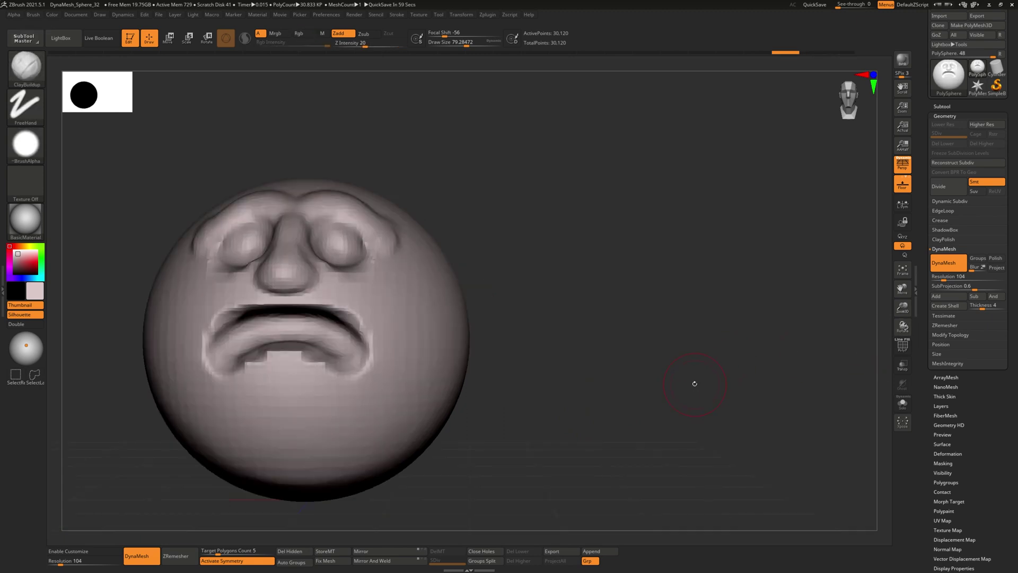
pyautogui.moveTo(569, 384); pyautogui.dragTo(394, 326)
pyautogui.moveTo(518, 363); pyautogui.dragTo(443, 344)
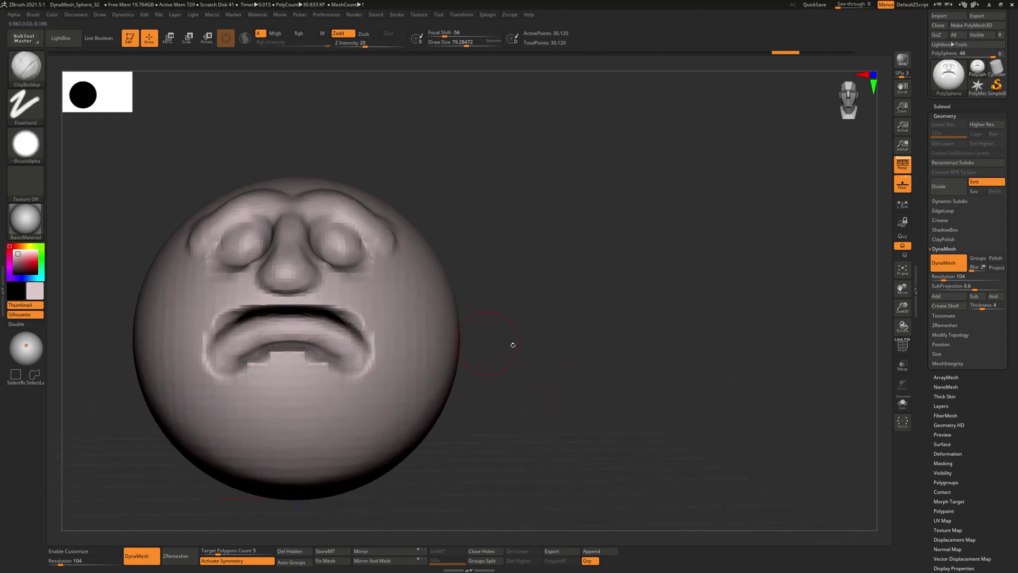
pyautogui.moveTo(527, 346); pyautogui.dragTo(550, 356)
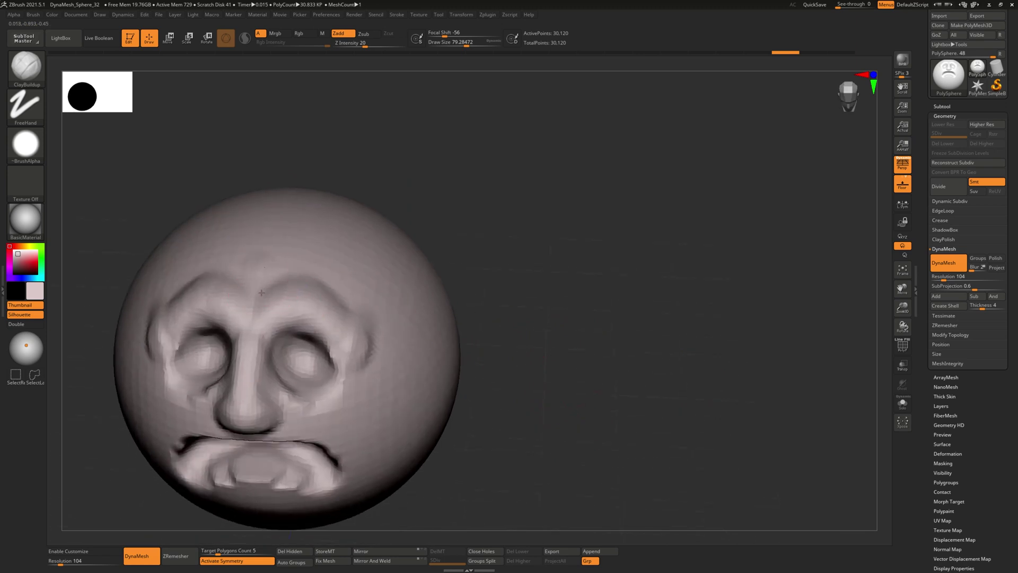
pyautogui.moveTo(261, 302)
pyautogui.mouseDown()
pyautogui.moveTo(334, 271)
pyautogui.moveTo(370, 310)
pyautogui.mouseUp()
pyautogui.moveTo(533, 265)
pyautogui.mouseDown()
pyautogui.moveTo(539, 258)
pyautogui.moveTo(536, 295)
pyautogui.moveTo(544, 275)
pyautogui.moveTo(552, 296)
pyautogui.moveTo(447, 268)
pyautogui.mouseUp()
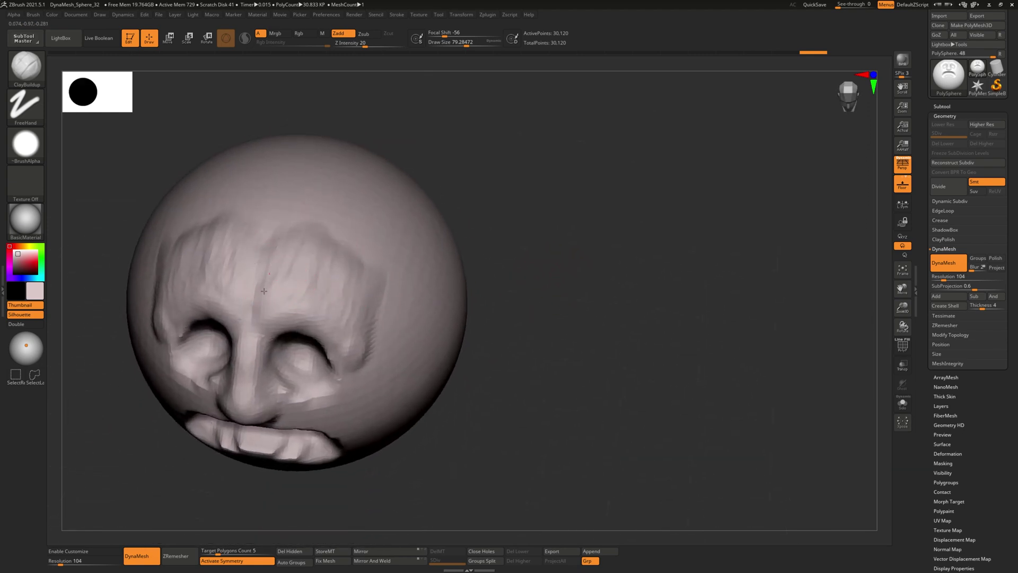
pyautogui.moveTo(535, 249); pyautogui.dragTo(576, 246)
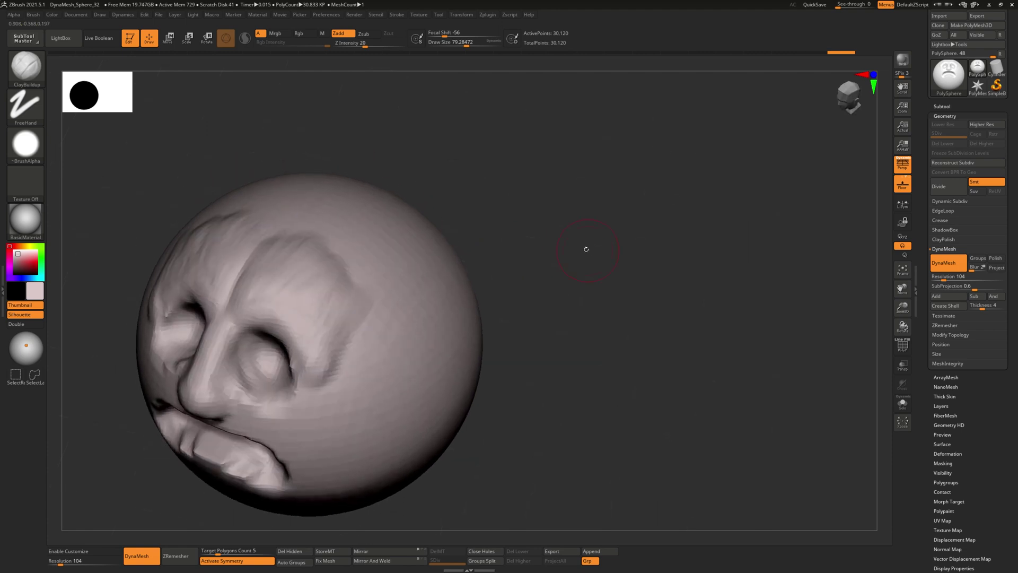
pyautogui.moveTo(525, 273); pyautogui.dragTo(538, 270)
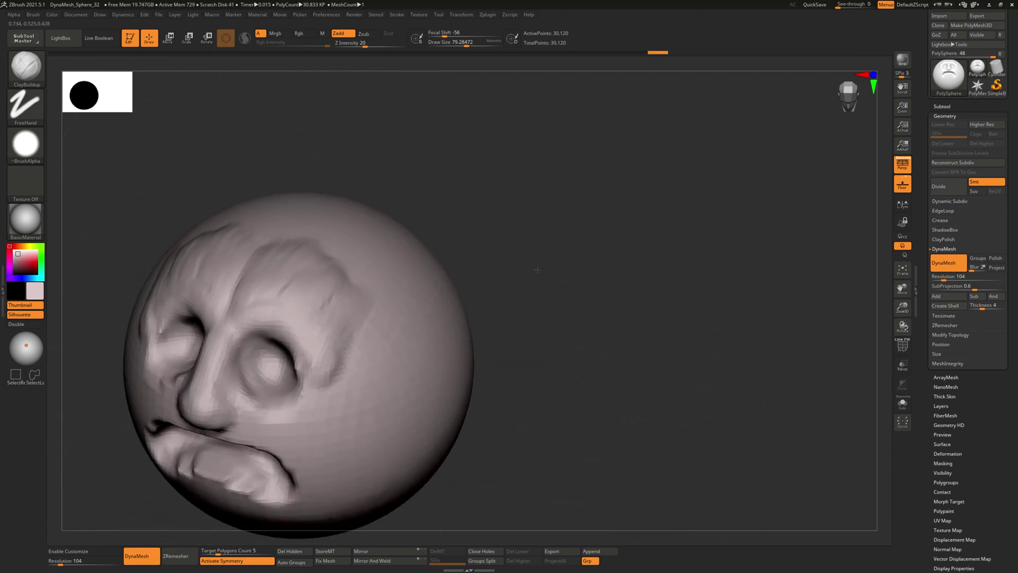
# - Build up the brow ridges above both eyes and down their outer sides with symmetrical ClayBuildup strokes
pyautogui.moveTo(537, 272); pyautogui.dragTo(540, 270)
pyautogui.moveTo(243, 314)
pyautogui.mouseDown()
pyautogui.moveTo(269, 285)
pyautogui.moveTo(290, 302)
pyautogui.mouseUp()
pyautogui.moveTo(462, 268); pyautogui.dragTo(466, 255)
pyautogui.moveTo(292, 314)
pyautogui.mouseDown()
pyautogui.moveTo(307, 294)
pyautogui.moveTo(310, 352)
pyautogui.mouseUp()
pyautogui.moveTo(471, 281); pyautogui.dragTo(510, 282)
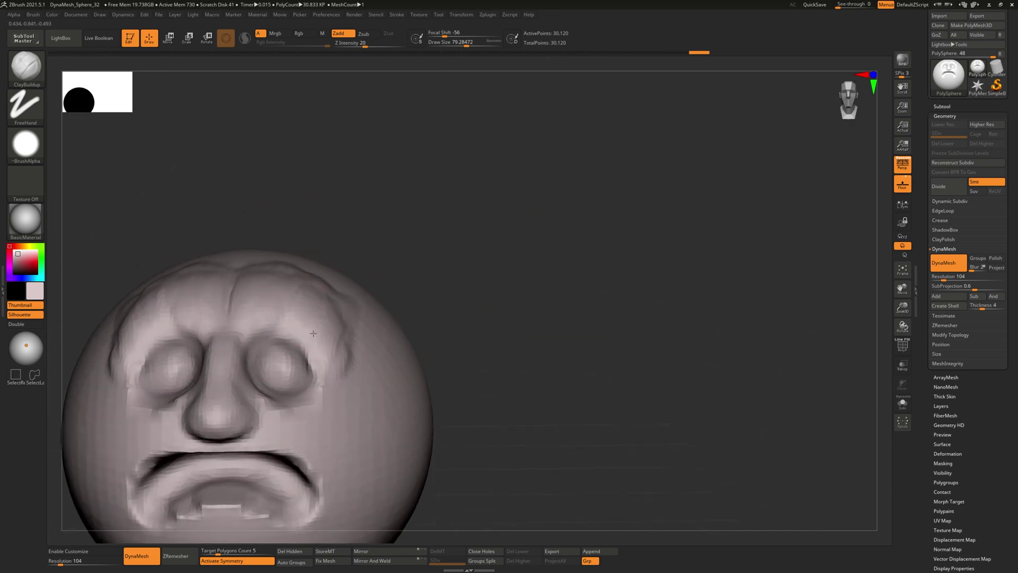
pyautogui.moveTo(310, 341); pyautogui.dragTo(309, 343)
pyautogui.moveTo(246, 321)
pyautogui.mouseDown()
pyautogui.moveTo(305, 323)
pyautogui.moveTo(332, 352)
pyautogui.mouseUp()
pyautogui.moveTo(538, 399)
pyautogui.keyDown('alt'); pyautogui.mouseDown()
pyautogui.moveTo(556, 332)
pyautogui.moveTo(543, 407)
pyautogui.moveTo(511, 395)
pyautogui.mouseUp(); pyautogui.keyUp('alt')
pyautogui.moveTo(509, 339)
pyautogui.mouseDown()
pyautogui.moveTo(594, 314)
pyautogui.moveTo(554, 345)
pyautogui.moveTo(684, 368)
pyautogui.mouseUp()
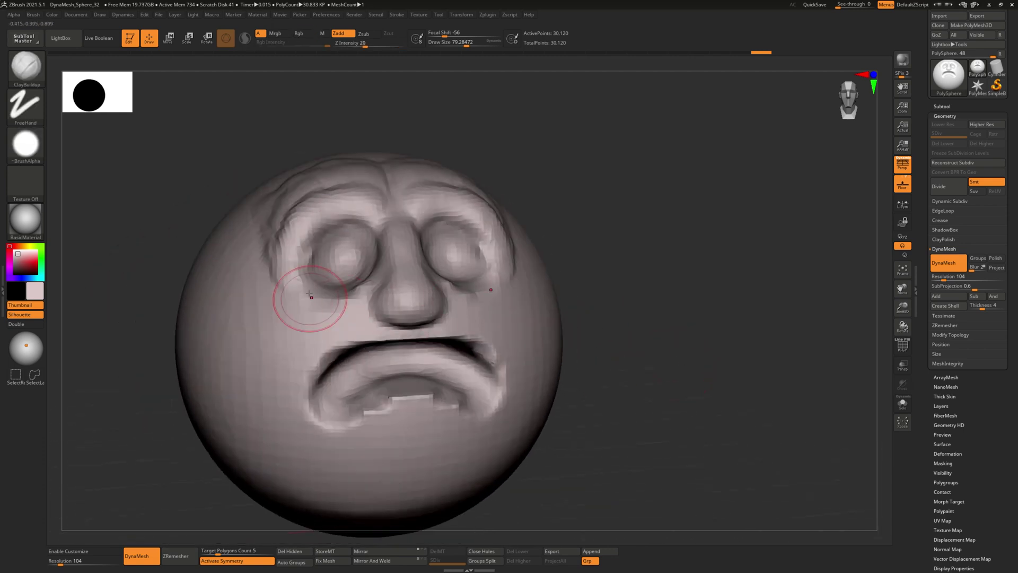
# - Build up cheekbone folds running from below the eyes outward and down both cheeks
pyautogui.moveTo(314, 276)
pyautogui.mouseDown()
pyautogui.moveTo(298, 304)
pyautogui.moveTo(298, 256)
pyautogui.moveTo(287, 318)
pyautogui.moveTo(316, 250)
pyautogui.moveTo(350, 228)
pyautogui.moveTo(363, 257)
pyautogui.moveTo(331, 249)
pyautogui.moveTo(343, 257)
pyautogui.mouseUp()
pyautogui.moveTo(627, 271); pyautogui.dragTo(563, 264)
pyautogui.moveTo(291, 303)
pyautogui.mouseDown()
pyautogui.moveTo(300, 291)
pyautogui.moveTo(281, 307)
pyautogui.mouseUp()
pyautogui.moveTo(681, 358)
pyautogui.keyDown('alt'); pyautogui.mouseDown()
pyautogui.moveTo(684, 322)
pyautogui.moveTo(695, 323)
pyautogui.mouseUp(); pyautogui.keyUp('alt')
pyautogui.moveTo(293, 264)
pyautogui.mouseDown()
pyautogui.moveTo(262, 302)
pyautogui.moveTo(254, 346)
pyautogui.moveTo(288, 265)
pyautogui.moveTo(257, 340)
pyautogui.mouseUp()
pyautogui.keyDown('alt'); pyautogui.moveTo(673, 360); pyautogui.dragTo(661, 320); pyautogui.keyUp('alt')
# - Sculpt folds around the mouth corners and build up the area between the upper lip and the nose
pyautogui.moveTo(314, 327)
pyautogui.mouseDown()
pyautogui.moveTo(309, 313)
pyautogui.moveTo(260, 403)
pyautogui.mouseUp()
pyautogui.moveTo(610, 348); pyautogui.dragTo(681, 348)
pyautogui.moveTo(278, 380)
pyautogui.mouseDown()
pyautogui.moveTo(277, 367)
pyautogui.moveTo(316, 326)
pyautogui.mouseUp()
pyautogui.moveTo(587, 343); pyautogui.dragTo(533, 341)
pyautogui.moveTo(319, 303); pyautogui.dragTo(379, 276)
pyautogui.moveTo(676, 341)
pyautogui.mouseDown()
pyautogui.moveTo(667, 290)
pyautogui.moveTo(652, 297)
pyautogui.mouseUp()
pyautogui.moveTo(360, 266); pyautogui.dragTo(393, 260)
pyautogui.moveTo(663, 326)
pyautogui.mouseDown()
pyautogui.moveTo(693, 361)
pyautogui.moveTo(701, 390)
pyautogui.mouseUp()
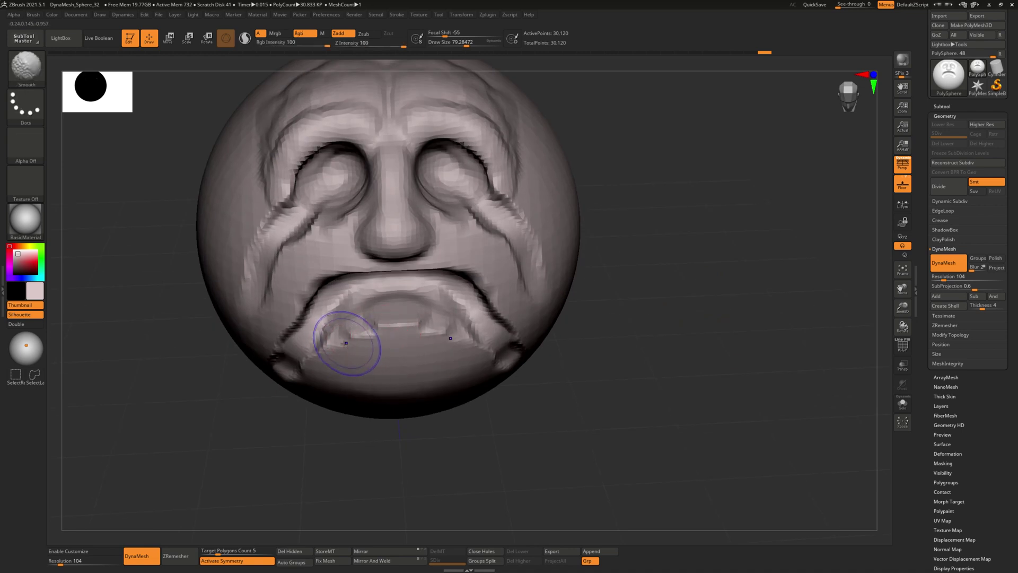
# - Smooth the rough edges of the lower lip, mouth folds and cheeks, redoing one smoothing stroke near the lip
pyautogui.moveTo(344, 342)
pyautogui.keyDown('shift'); pyautogui.mouseDown()
pyautogui.moveTo(337, 337)
pyautogui.moveTo(426, 335)
pyautogui.mouseUp(); pyautogui.keyUp('shift')
pyautogui.moveTo(587, 383)
pyautogui.mouseDown()
pyautogui.moveTo(595, 368)
pyautogui.moveTo(579, 323)
pyautogui.mouseUp()
pyautogui.hotkey('ctrl', 'z')
pyautogui.moveTo(355, 356)
pyautogui.keyDown('shift'); pyautogui.mouseDown()
pyautogui.moveTo(351, 340)
pyautogui.moveTo(398, 328)
pyautogui.moveTo(372, 326)
pyautogui.mouseUp(); pyautogui.keyUp('shift')
pyautogui.keyDown('shift'); pyautogui.moveTo(320, 278); pyautogui.dragTo(309, 318); pyautogui.keyUp('shift')
pyautogui.moveTo(626, 339); pyautogui.dragTo(694, 341)
pyautogui.keyDown('shift'); pyautogui.moveTo(255, 297); pyautogui.dragTo(252, 315); pyautogui.keyUp('shift')
pyautogui.moveTo(273, 362)
pyautogui.keyDown('shift'); pyautogui.mouseDown()
pyautogui.moveTo(271, 390)
pyautogui.moveTo(281, 401)
pyautogui.mouseUp(); pyautogui.keyUp('shift')
pyautogui.moveTo(593, 408); pyautogui.dragTo(557, 389)
pyautogui.moveTo(647, 353)
pyautogui.mouseDown()
pyautogui.moveTo(651, 371)
pyautogui.moveTo(621, 387)
pyautogui.moveTo(644, 404)
pyautogui.moveTo(609, 434)
pyautogui.mouseUp()
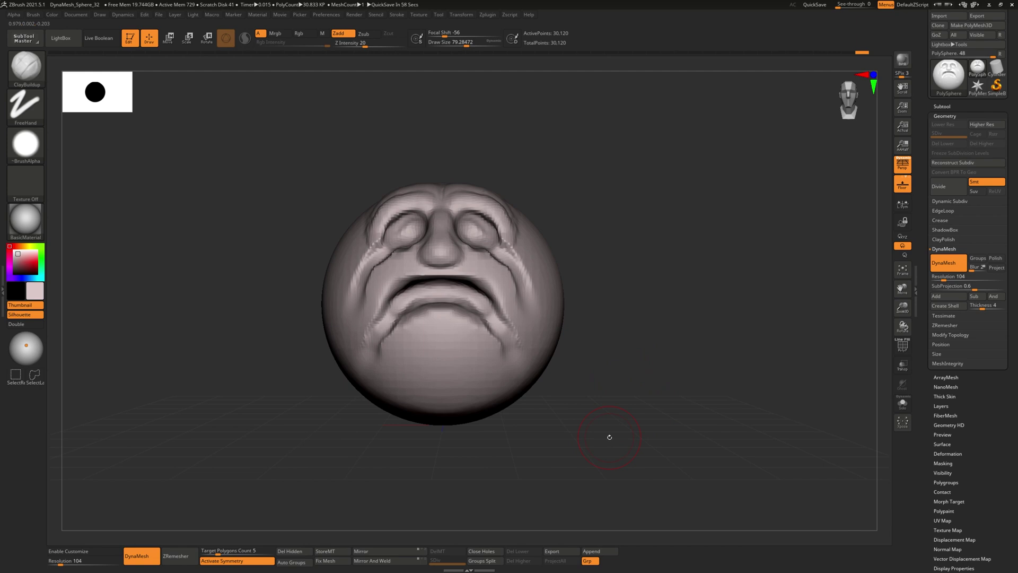
# - Remesh the sculpted face with DynaMesh at resolution 104
pyautogui.moveTo(609, 437)
pyautogui.mouseDown()
pyautogui.moveTo(693, 433)
pyautogui.moveTo(675, 421)
pyautogui.moveTo(687, 419)
pyautogui.moveTo(669, 424)
pyautogui.mouseUp()
pyautogui.press('ctrl')
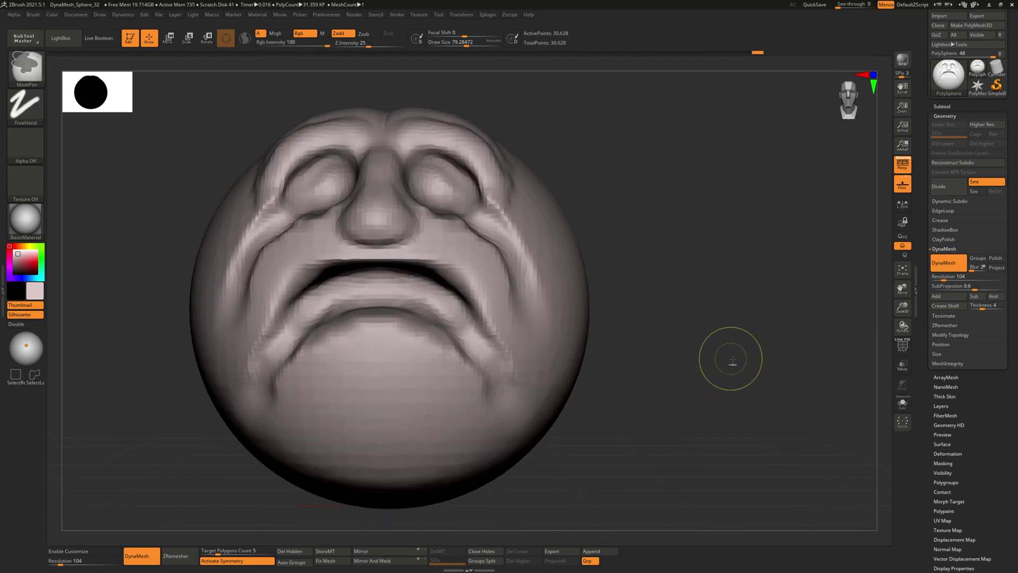
pyautogui.keyDown('ctrl'); pyautogui.moveTo(705, 398); pyautogui.dragTo(695, 413); pyautogui.keyUp('ctrl')
pyautogui.press('ctrl')
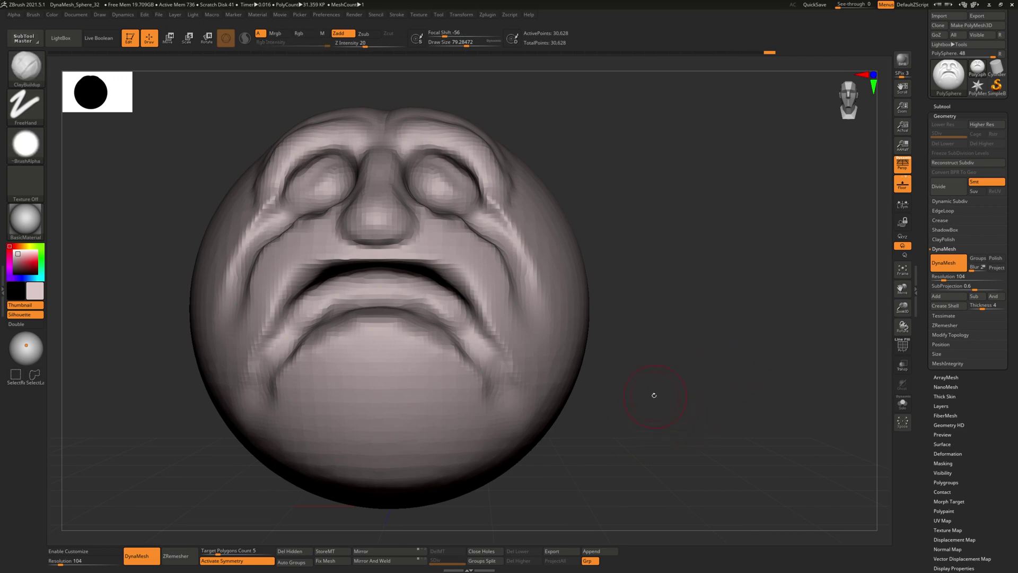
# - Switch to the Flatten brush and flatten the brow ridges from the nose root to the outer eye corners
pyautogui.press('b')
pyautogui.press('f')
pyautogui.press('a')
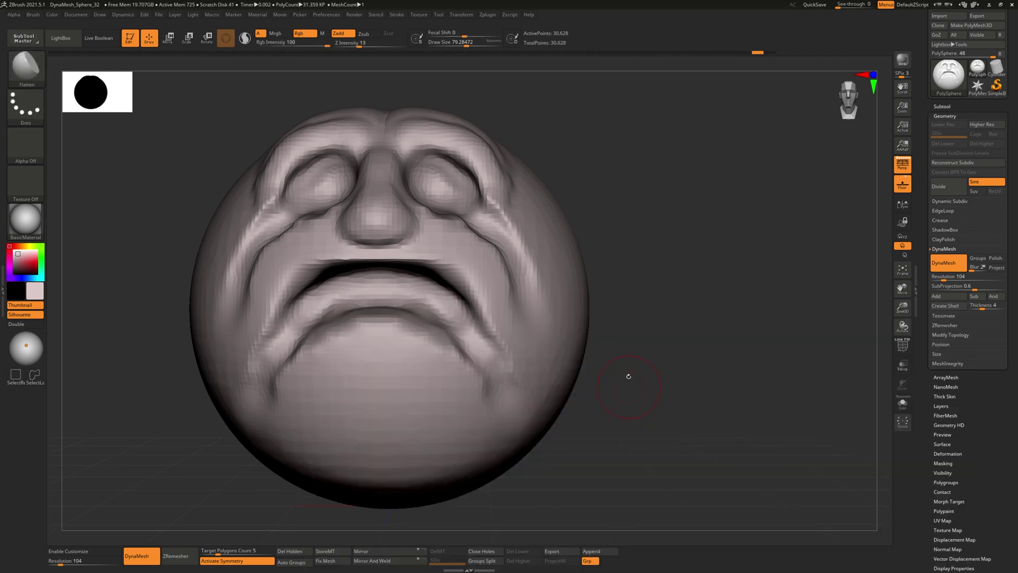
pyautogui.moveTo(680, 299)
pyautogui.keyDown('alt'); pyautogui.mouseDown()
pyautogui.moveTo(663, 400)
pyautogui.moveTo(644, 435)
pyautogui.mouseUp(); pyautogui.keyUp('alt')
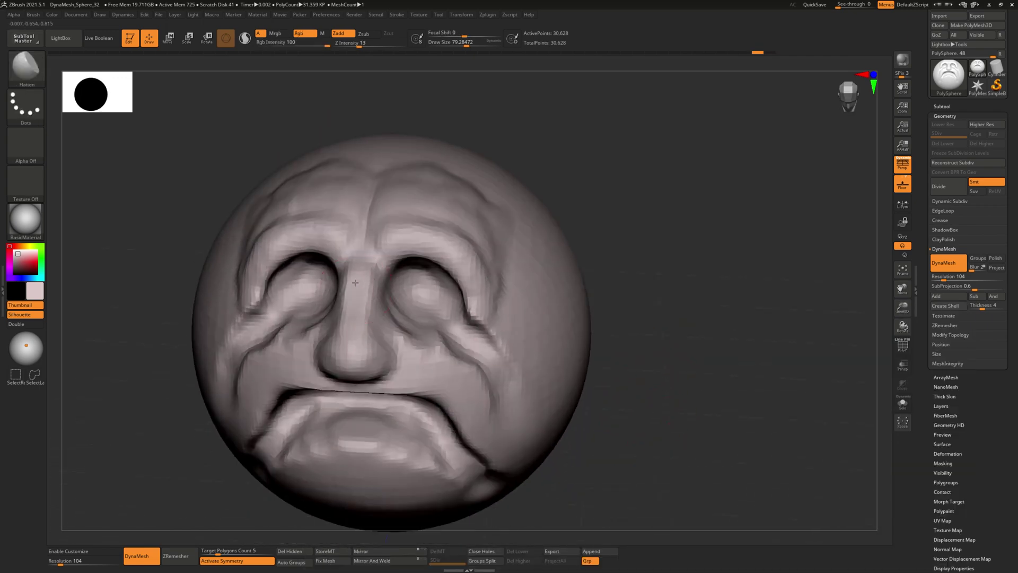
pyautogui.moveTo(650, 246); pyautogui.dragTo(486, 231)
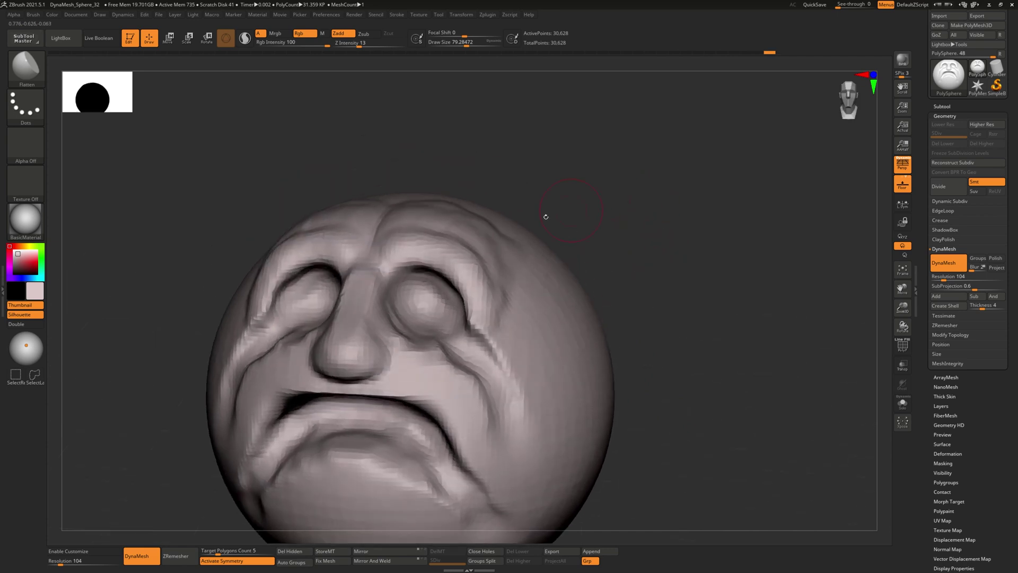
pyautogui.moveTo(412, 252); pyautogui.dragTo(450, 260)
pyautogui.moveTo(562, 241); pyautogui.dragTo(620, 227)
pyautogui.moveTo(454, 266); pyautogui.dragTo(480, 319)
# - Flatten the nose bridge and the planes beside it with the Flatten brush
pyautogui.keyDown('alt'); pyautogui.moveTo(663, 360); pyautogui.dragTo(668, 312); pyautogui.keyUp('alt')
pyautogui.moveTo(649, 323); pyautogui.dragTo(624, 316)
pyautogui.moveTo(624, 315); pyautogui.dragTo(557, 296, button='right')
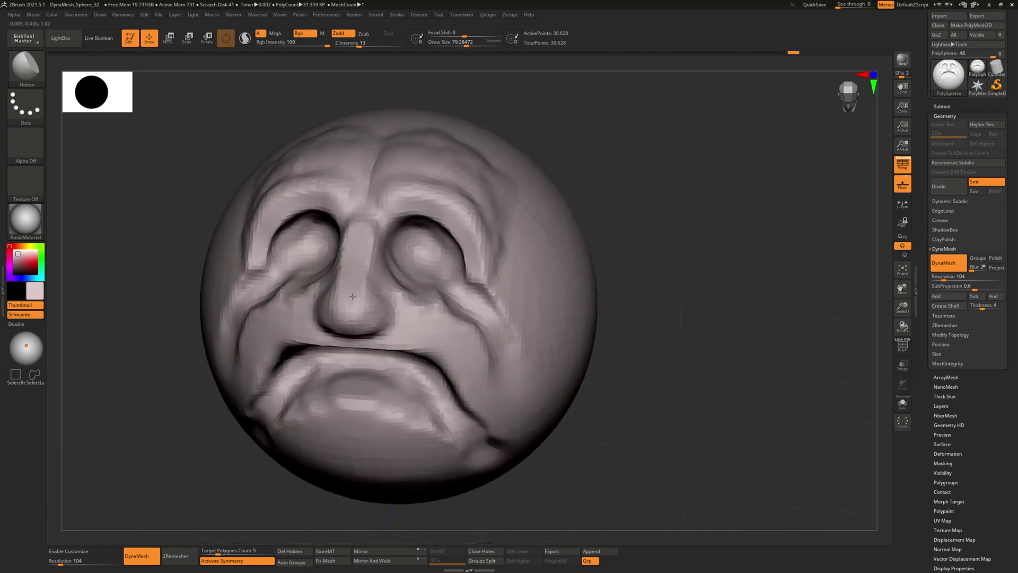
pyautogui.moveTo(599, 212)
pyautogui.mouseDown()
pyautogui.moveTo(649, 251)
pyautogui.moveTo(576, 281)
pyautogui.moveTo(562, 302)
pyautogui.mouseUp()
pyautogui.moveTo(319, 230); pyautogui.dragTo(310, 290, button='right')
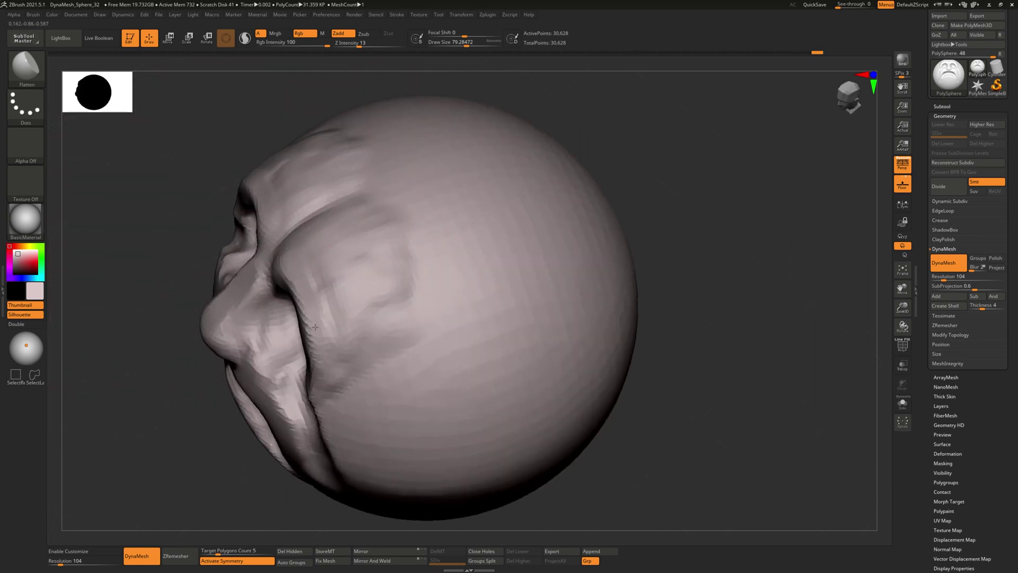
pyautogui.moveTo(250, 486)
pyautogui.mouseDown(button='right')
pyautogui.moveTo(318, 466)
pyautogui.moveTo(490, 381)
pyautogui.mouseUp(button='right')
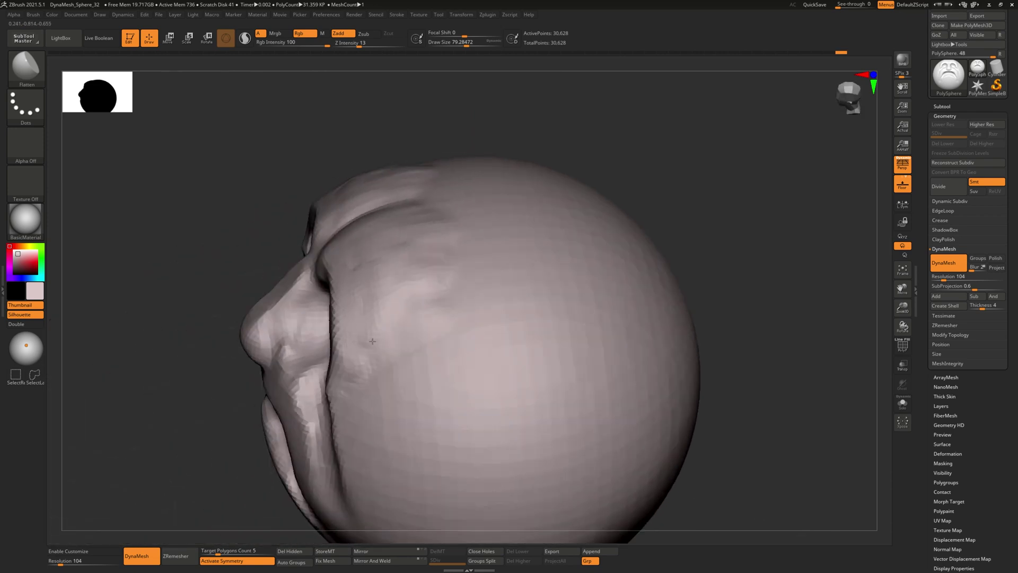
# - Flatten the forehead and temple volumes above both brows into broader planes
pyautogui.moveTo(364, 319); pyautogui.dragTo(318, 235, button='right')
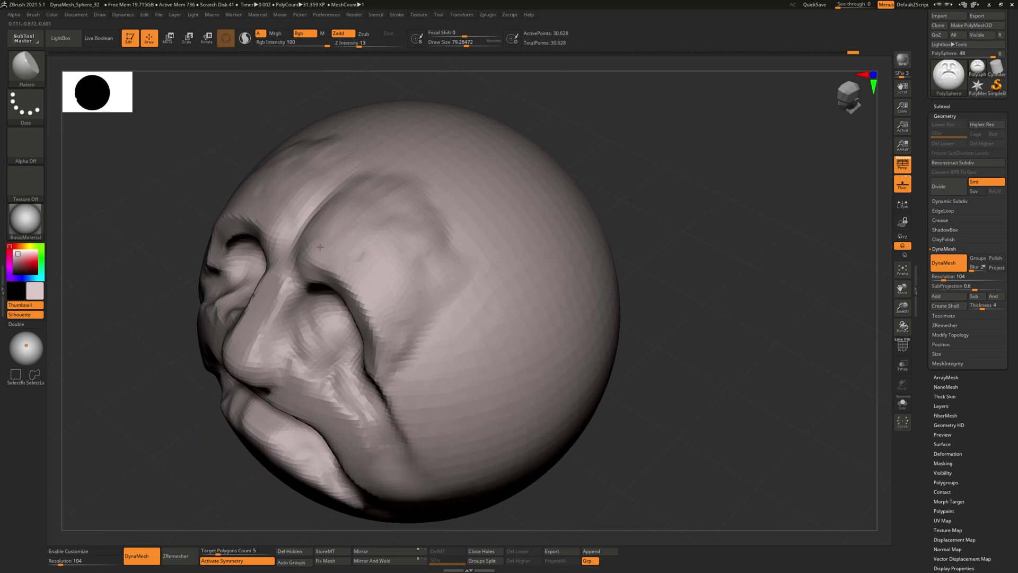
pyautogui.moveTo(329, 234); pyautogui.dragTo(439, 162)
pyautogui.moveTo(440, 161); pyautogui.dragTo(654, 164, button='right')
pyautogui.moveTo(409, 191); pyautogui.dragTo(325, 174)
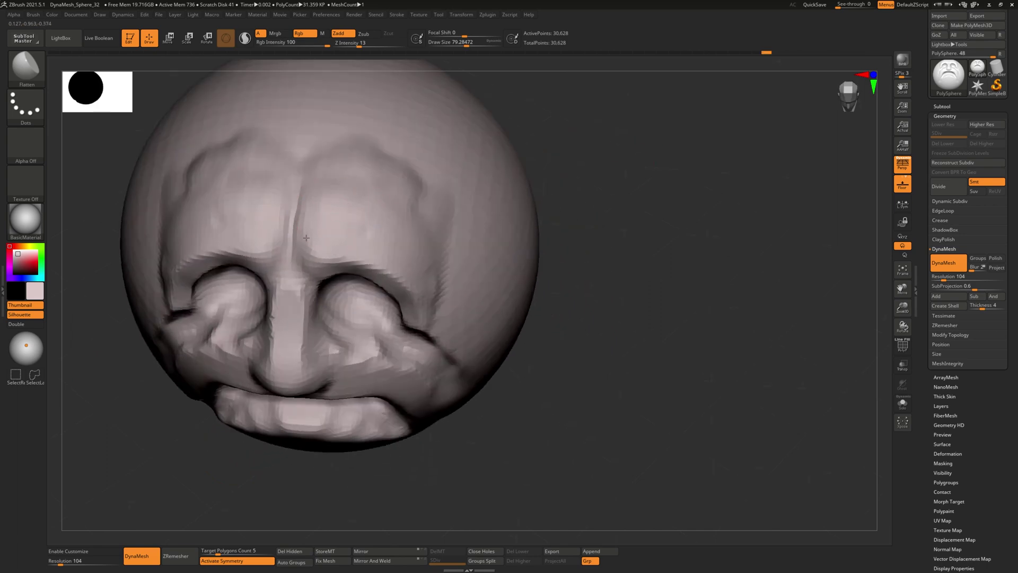
pyautogui.moveTo(341, 227)
pyautogui.mouseDown(button='right')
pyautogui.moveTo(595, 227)
pyautogui.moveTo(552, 222)
pyautogui.mouseUp(button='right')
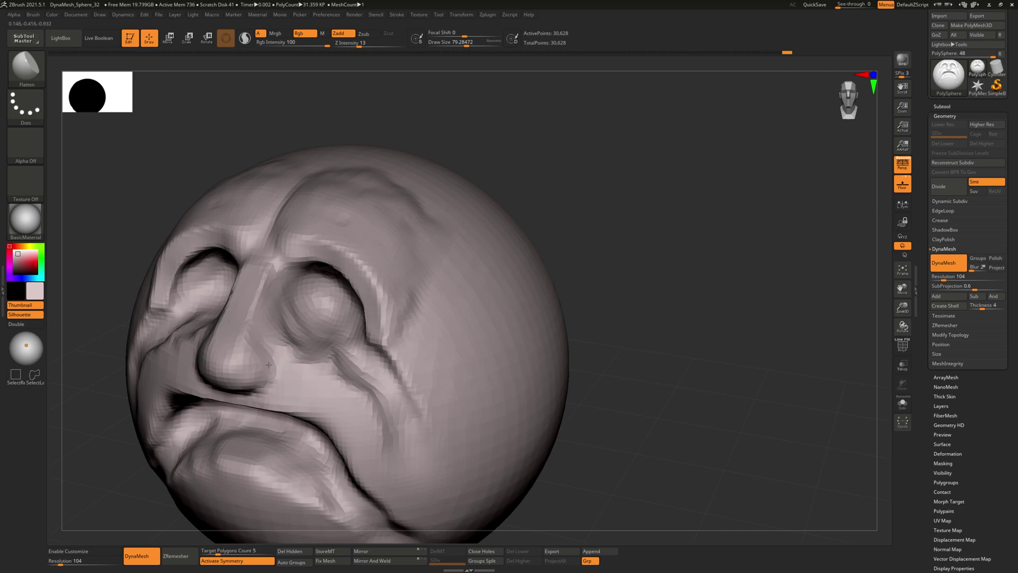
# - Flatten the sides and underside of the nose tip into distinct planes
pyautogui.moveTo(262, 331); pyautogui.dragTo(258, 365, button='right')
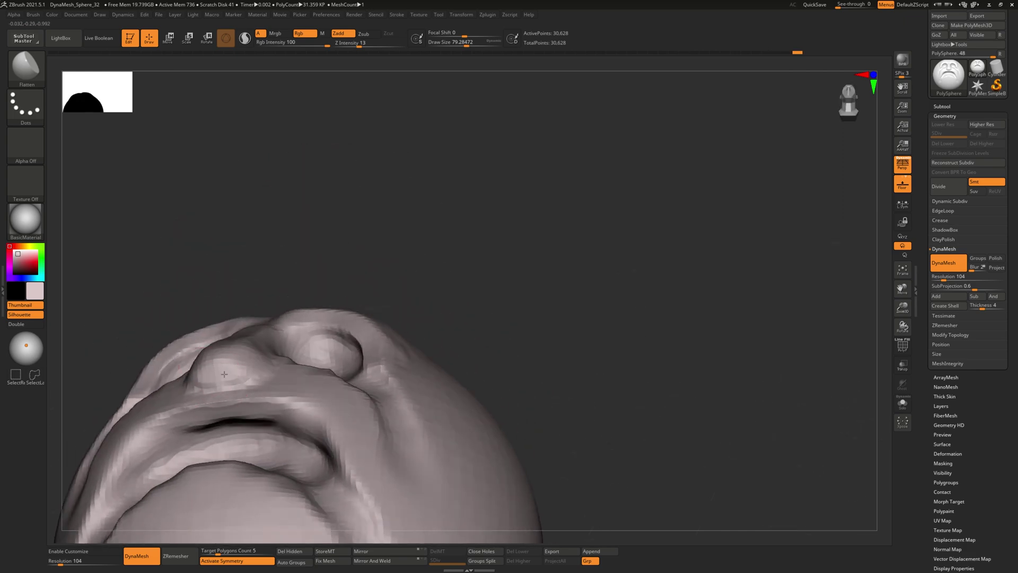
pyautogui.moveTo(575, 302)
pyautogui.mouseDown()
pyautogui.moveTo(554, 379)
pyautogui.moveTo(520, 396)
pyautogui.mouseUp()
pyautogui.moveTo(684, 456)
pyautogui.keyDown('alt'); pyautogui.mouseDown()
pyautogui.moveTo(668, 352)
pyautogui.moveTo(686, 323)
pyautogui.moveTo(724, 352)
pyautogui.mouseUp(); pyautogui.keyUp('alt')
pyautogui.moveTo(278, 327); pyautogui.dragTo(267, 312)
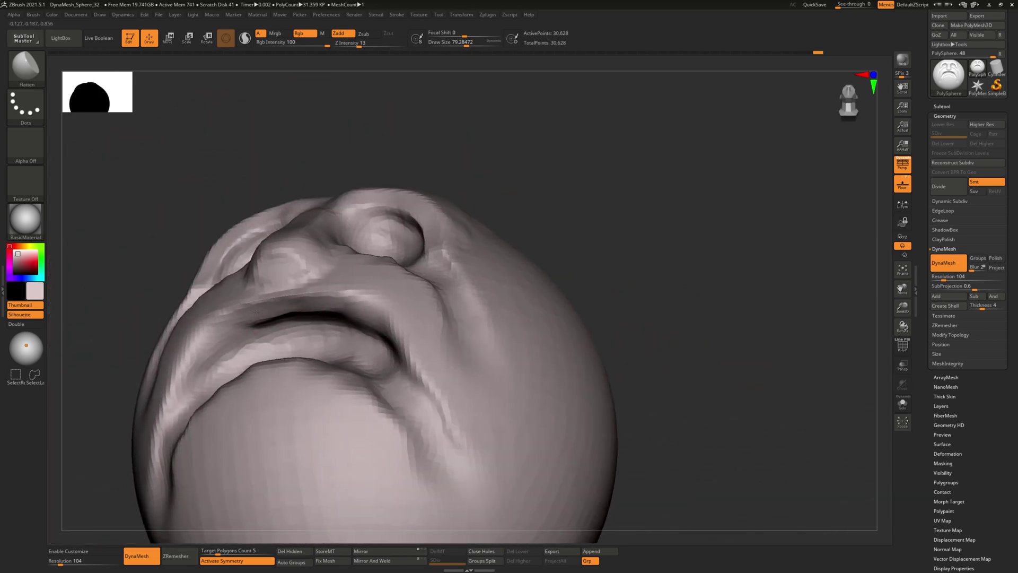
# - Flatten the folds beside the mouth and the surface of the lower lip
pyautogui.moveTo(202, 347); pyautogui.dragTo(182, 395)
pyautogui.moveTo(605, 312)
pyautogui.mouseDown()
pyautogui.moveTo(641, 356)
pyautogui.moveTo(599, 366)
pyautogui.mouseUp()
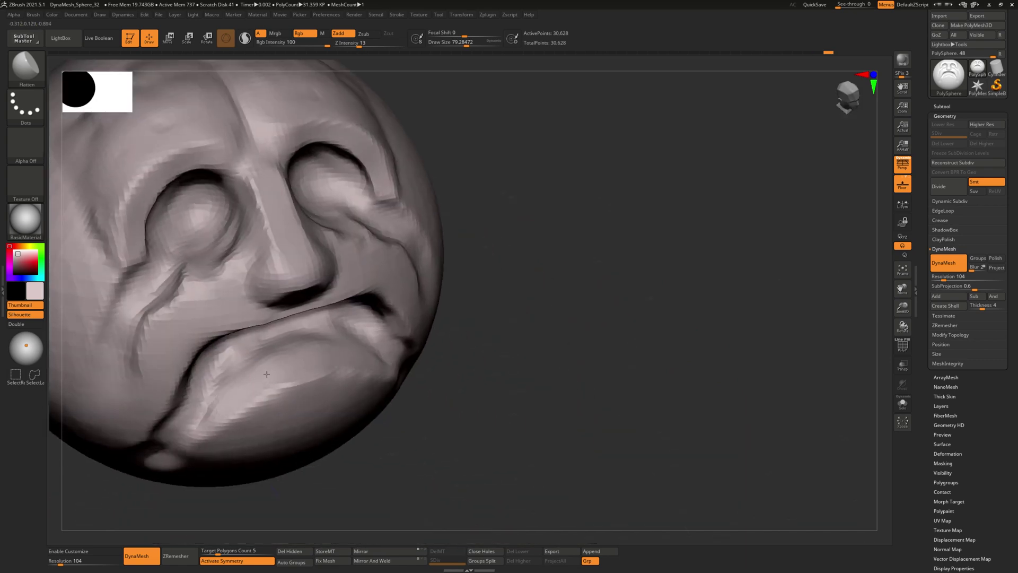
pyautogui.moveTo(492, 359); pyautogui.dragTo(297, 360, button='right')
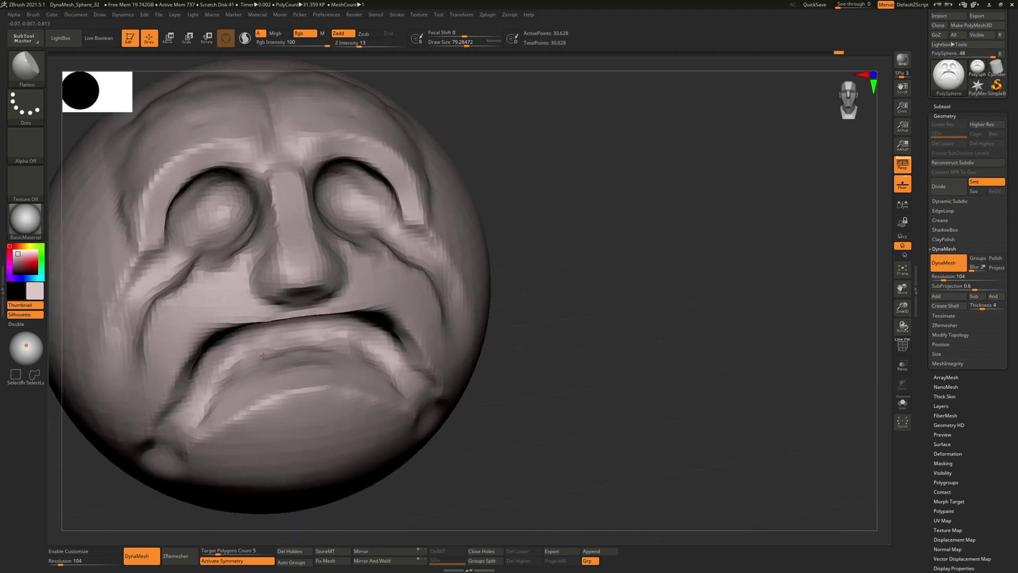
pyautogui.moveTo(541, 368)
pyautogui.mouseDown(button='right')
pyautogui.moveTo(561, 366)
pyautogui.moveTo(557, 341)
pyautogui.moveTo(589, 299)
pyautogui.mouseUp(button='right')
pyautogui.moveTo(577, 227); pyautogui.dragTo(578, 222)
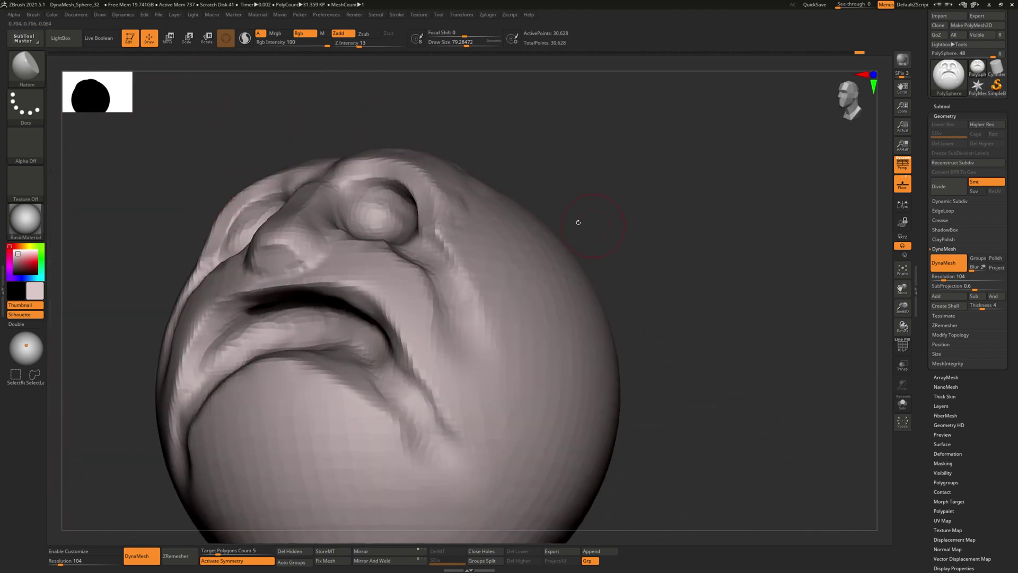
# - Flatten the areas around the eyes and the cheek folds below them
pyautogui.moveTo(368, 198); pyautogui.dragTo(341, 242, button='right')
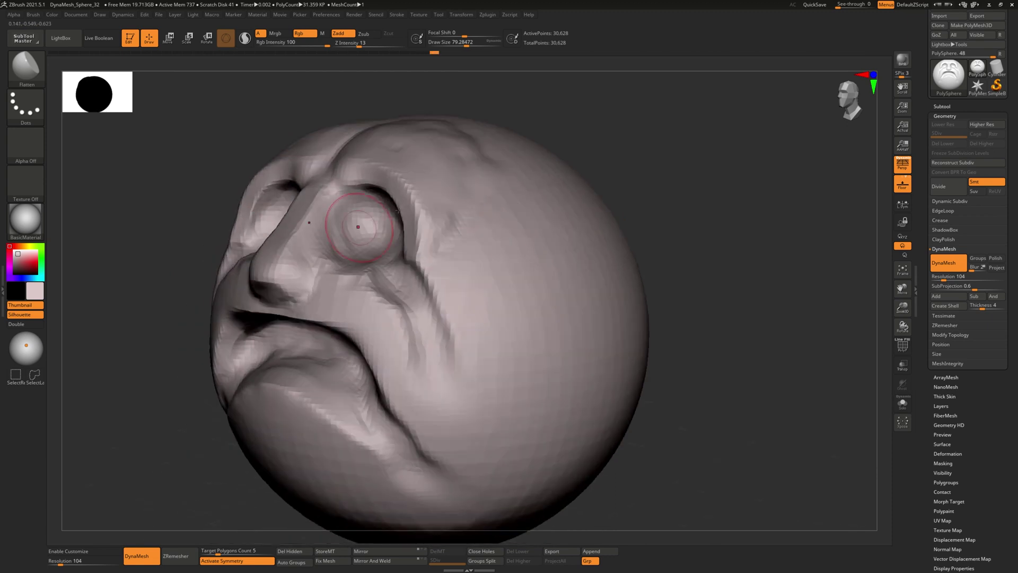
pyautogui.moveTo(391, 212); pyautogui.dragTo(504, 243, button='right')
pyautogui.moveTo(326, 265)
pyautogui.mouseDown(button='right')
pyautogui.moveTo(331, 280)
pyautogui.moveTo(315, 277)
pyautogui.mouseUp(button='right')
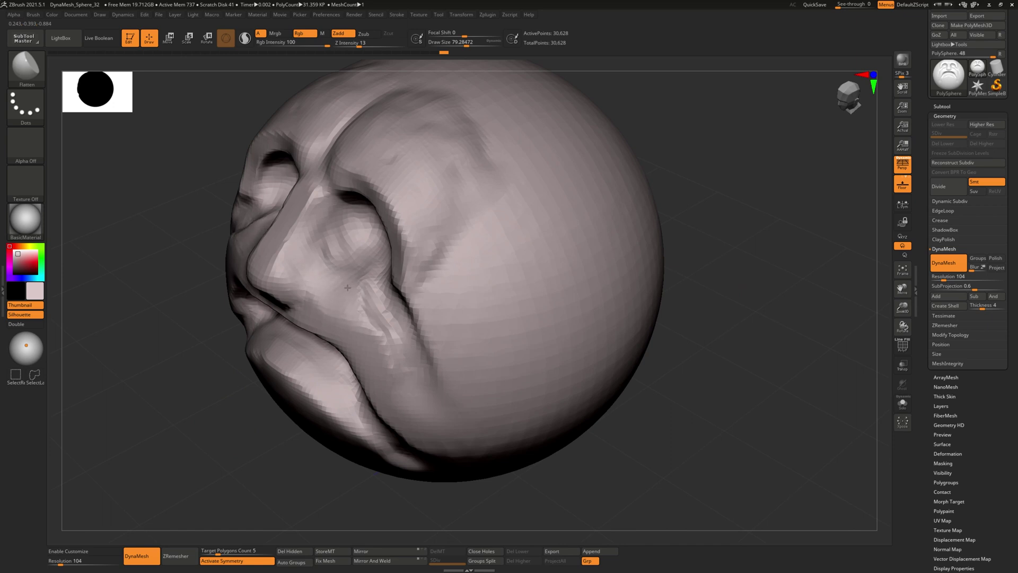
pyautogui.moveTo(352, 298); pyautogui.dragTo(382, 341)
pyautogui.moveTo(394, 344)
pyautogui.mouseDown(button='right')
pyautogui.moveTo(477, 323)
pyautogui.moveTo(475, 272)
pyautogui.moveTo(405, 336)
pyautogui.mouseUp(button='right')
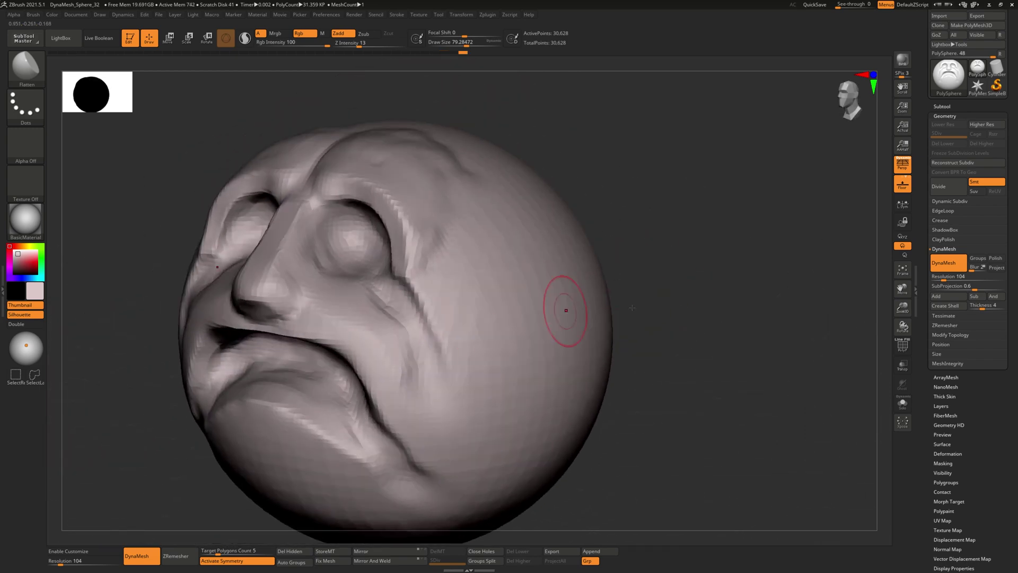
pyautogui.moveTo(656, 314)
pyautogui.mouseDown(button='right')
pyautogui.moveTo(662, 375)
pyautogui.moveTo(605, 397)
pyautogui.mouseUp(button='right')
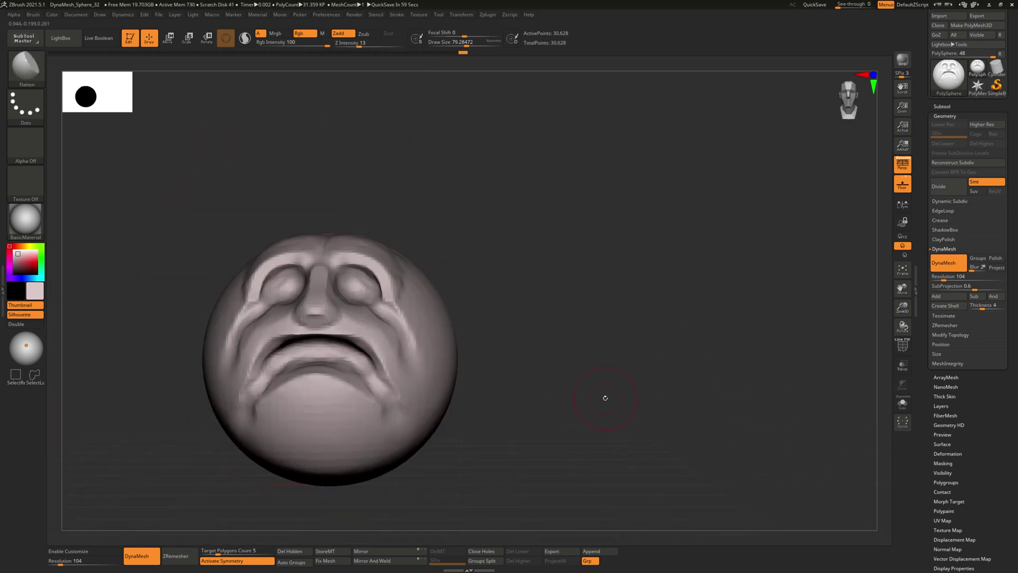
# - Pull the centre of the upper lip down and shape its edge on both sides with the Move brush
pyautogui.rightClick(530, 394)
pyautogui.moveTo(530, 393)
pyautogui.keyDown('ctrl'); pyautogui.mouseDown(button='right')
pyautogui.moveTo(602, 411)
pyautogui.moveTo(576, 366)
pyautogui.moveTo(580, 399)
pyautogui.mouseUp(button='right'); pyautogui.keyUp('ctrl')
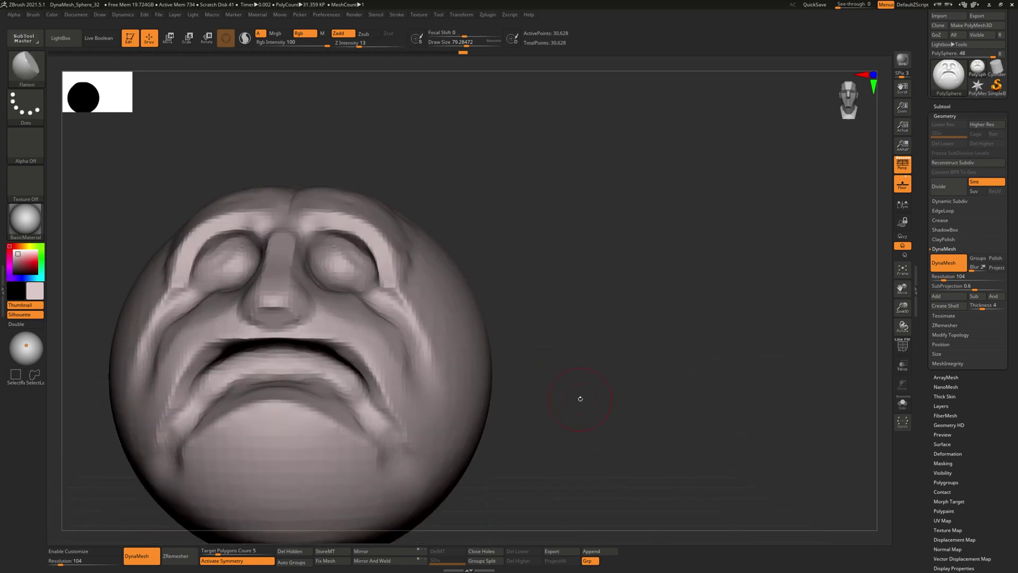
pyautogui.press('b')
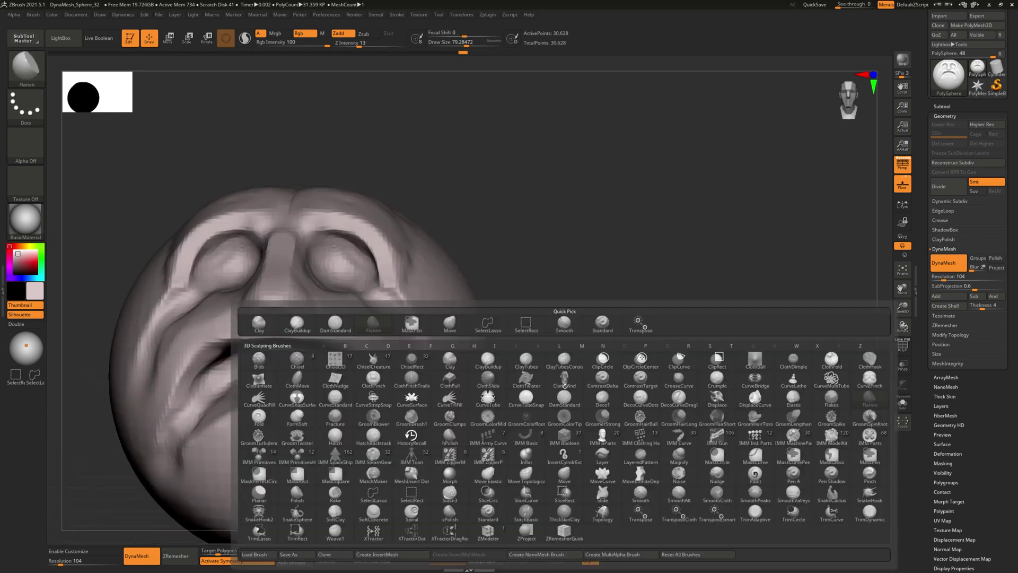
pyautogui.press('m')
pyautogui.press('v')
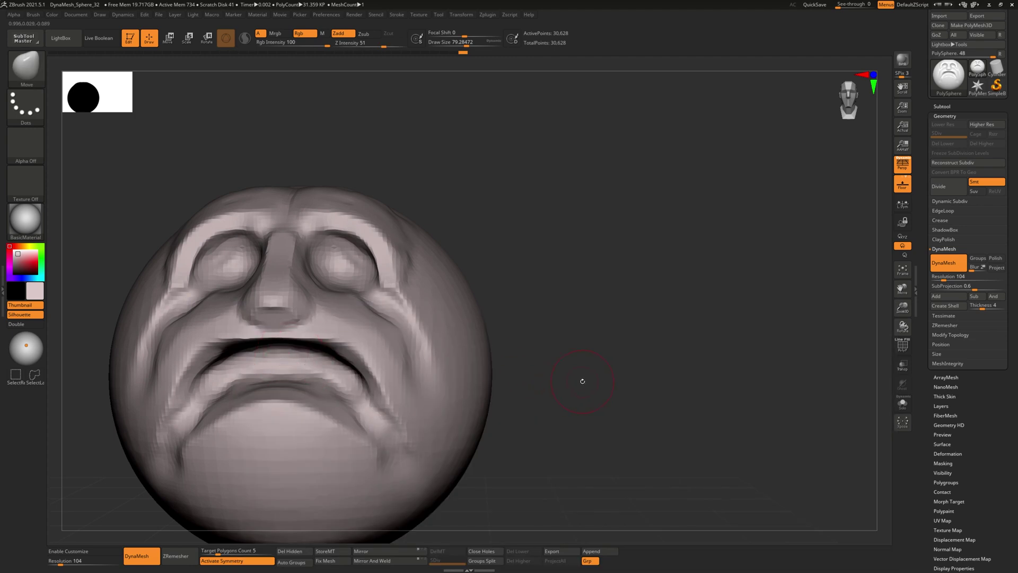
pyautogui.moveTo(586, 381)
pyautogui.keyDown('ctrl'); pyautogui.mouseDown(button='right')
pyautogui.moveTo(607, 384)
pyautogui.moveTo(633, 357)
pyautogui.mouseUp(button='right'); pyautogui.keyUp('ctrl')
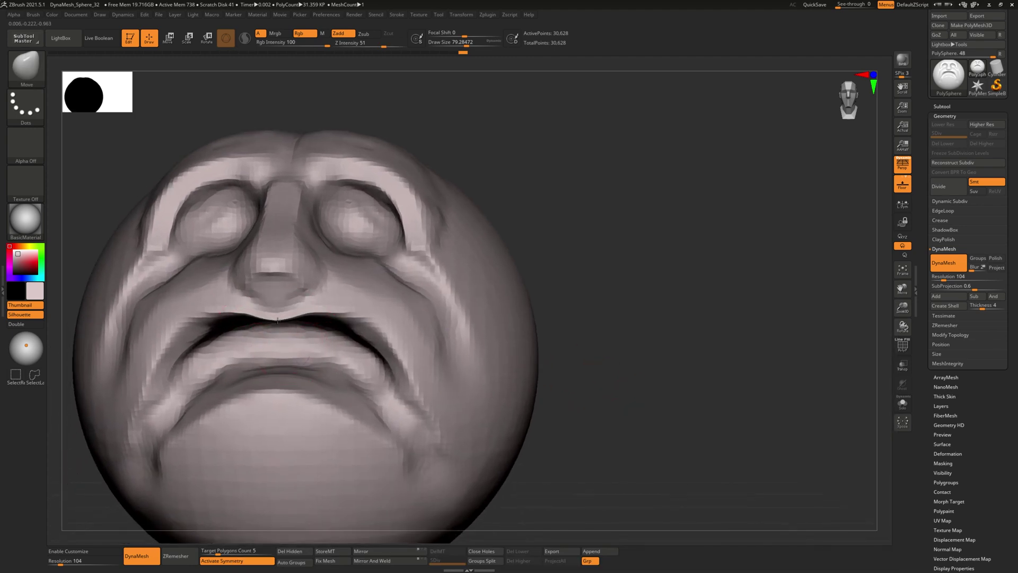
pyautogui.hotkey('ctrl', 'z')
pyautogui.keyDown('ctrl'); pyautogui.moveTo(573, 349); pyautogui.dragTo(639, 366, button='right'); pyautogui.keyUp('ctrl')
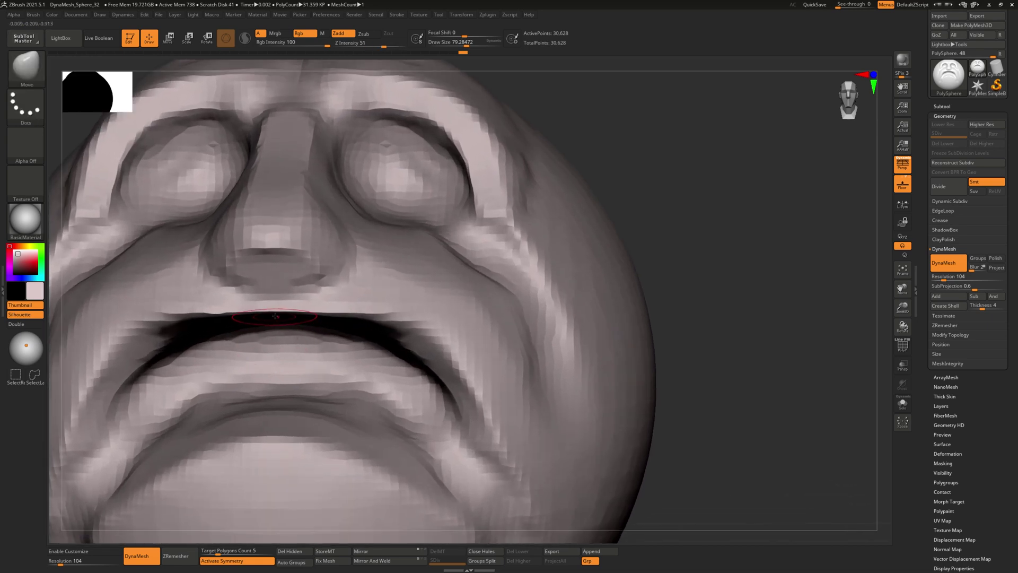
pyautogui.moveTo(277, 316)
pyautogui.mouseDown()
pyautogui.moveTo(276, 331)
pyautogui.moveTo(247, 324)
pyautogui.moveTo(266, 326)
pyautogui.mouseUp()
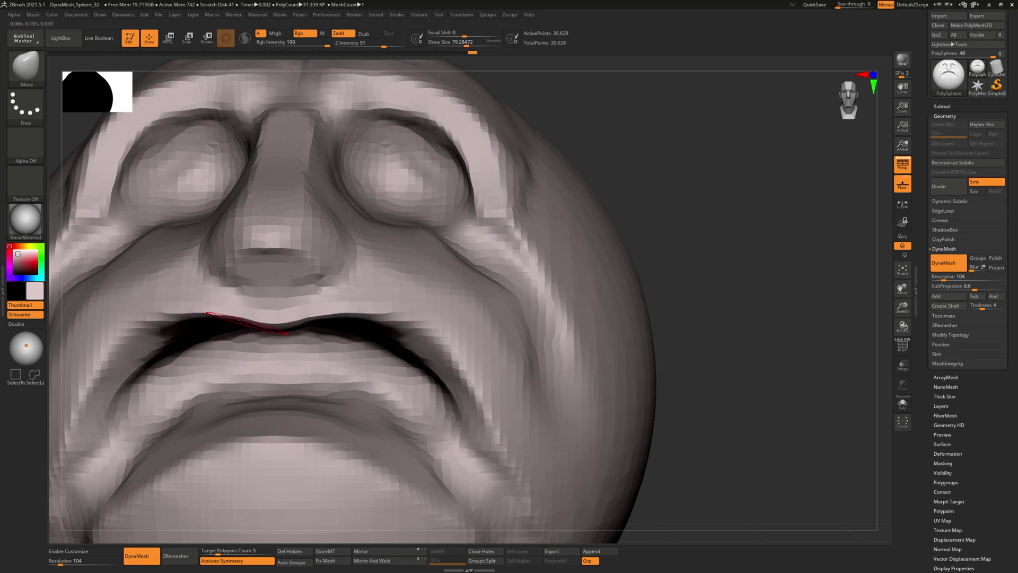
pyautogui.moveTo(181, 319); pyautogui.dragTo(223, 320)
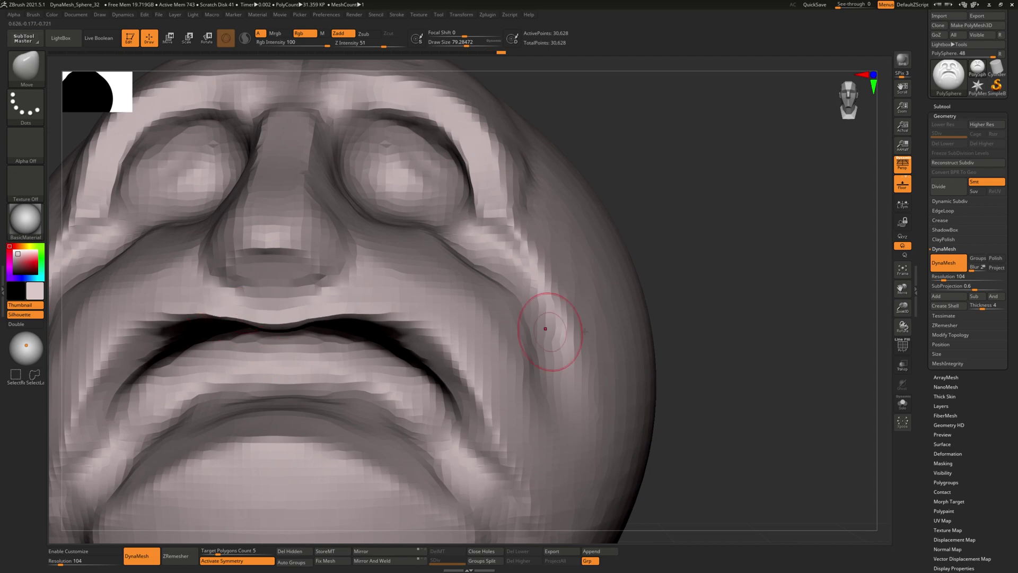
# - Reshape the mouth corners and the outer ends of the mouth folds with the Move brush
pyautogui.keyDown('alt'); pyautogui.moveTo(688, 305); pyautogui.dragTo(684, 290); pyautogui.keyUp('alt')
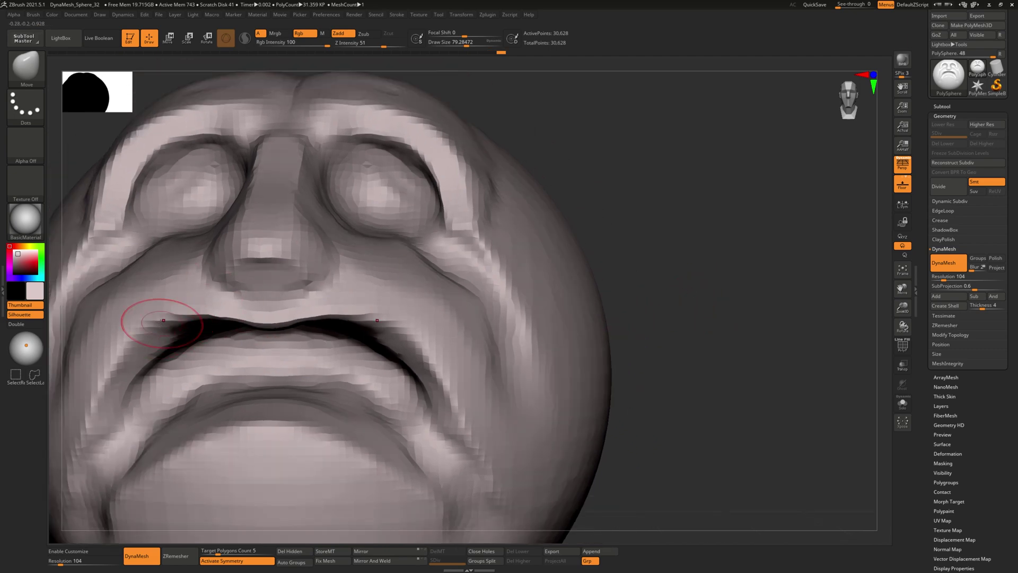
pyautogui.moveTo(161, 327)
pyautogui.mouseDown()
pyautogui.moveTo(174, 319)
pyautogui.moveTo(118, 337)
pyautogui.moveTo(98, 389)
pyautogui.mouseUp()
pyautogui.moveTo(96, 395); pyautogui.dragTo(99, 405)
pyautogui.keyDown('alt'); pyautogui.moveTo(712, 364); pyautogui.dragTo(511, 347); pyautogui.keyUp('alt')
pyautogui.moveTo(510, 346); pyautogui.dragTo(493, 323, button='right')
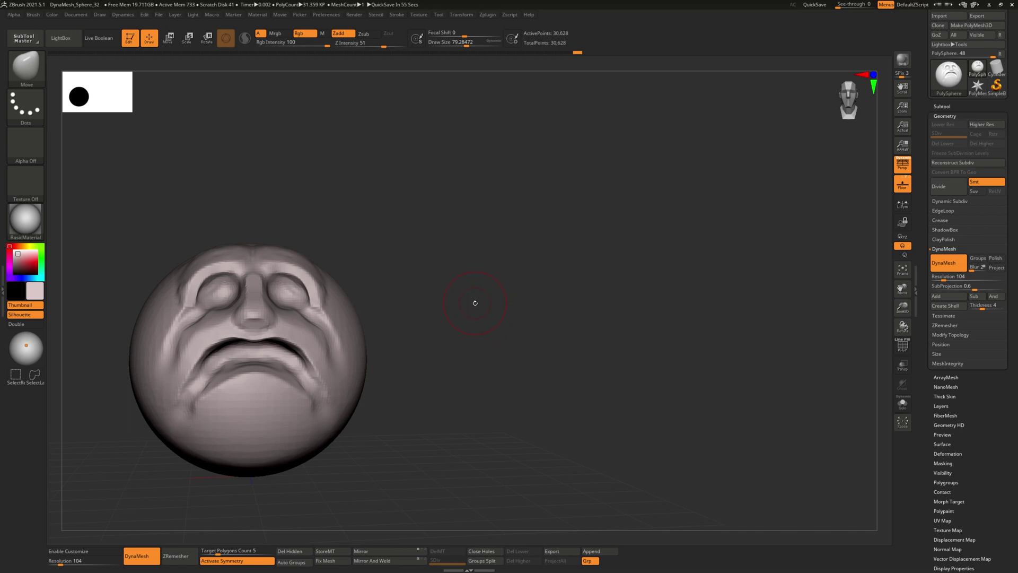
# - Preview the current material on the sculpt
pyautogui.moveTo(26, 220)
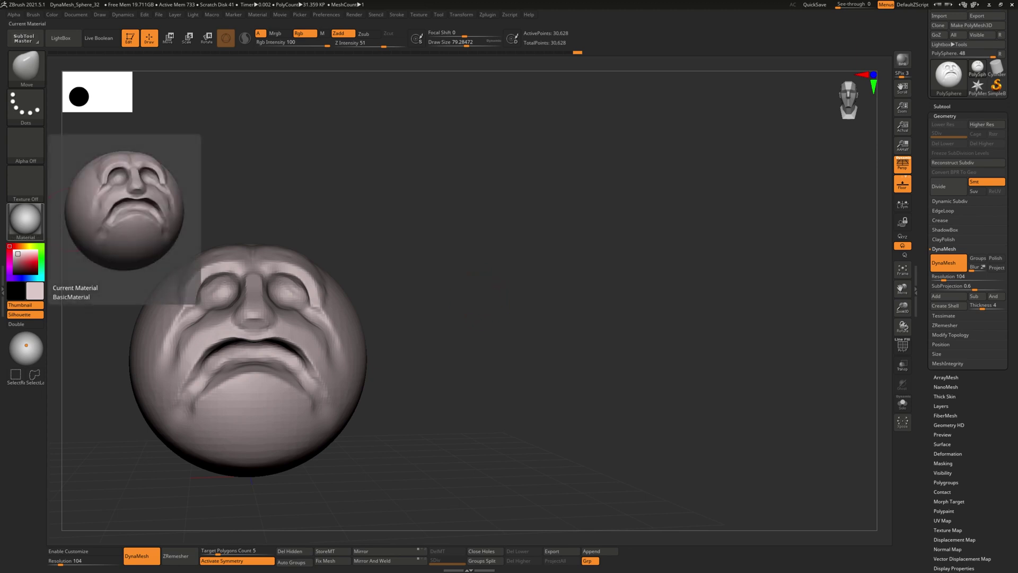